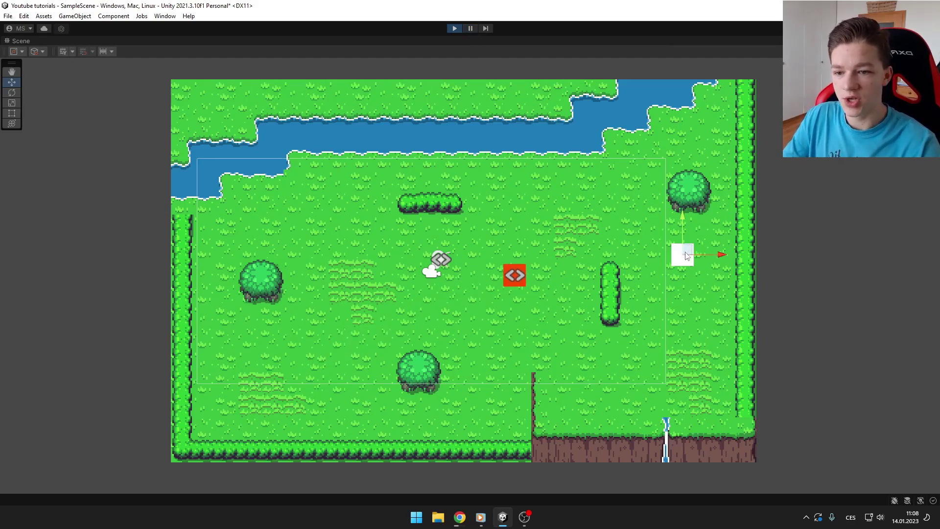
- Test the enemy's pathfinding by moving the white player square to the map's upper-left area, and exit play mode
drag(688, 254, 262, 209)
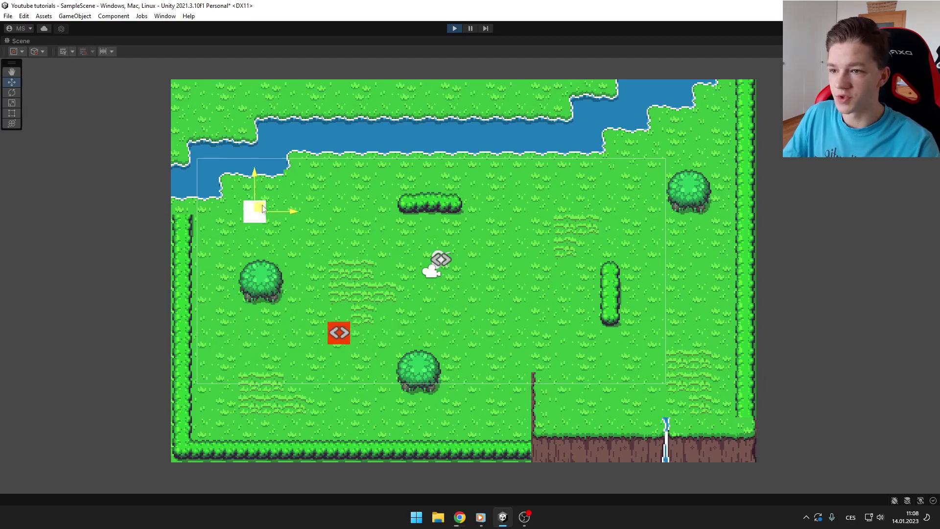
click(459, 29)
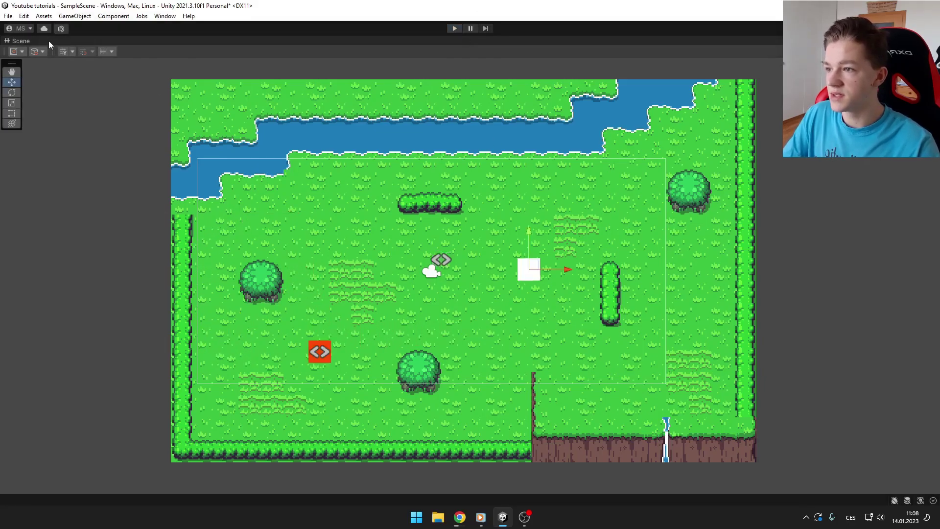
double_click(30, 41)
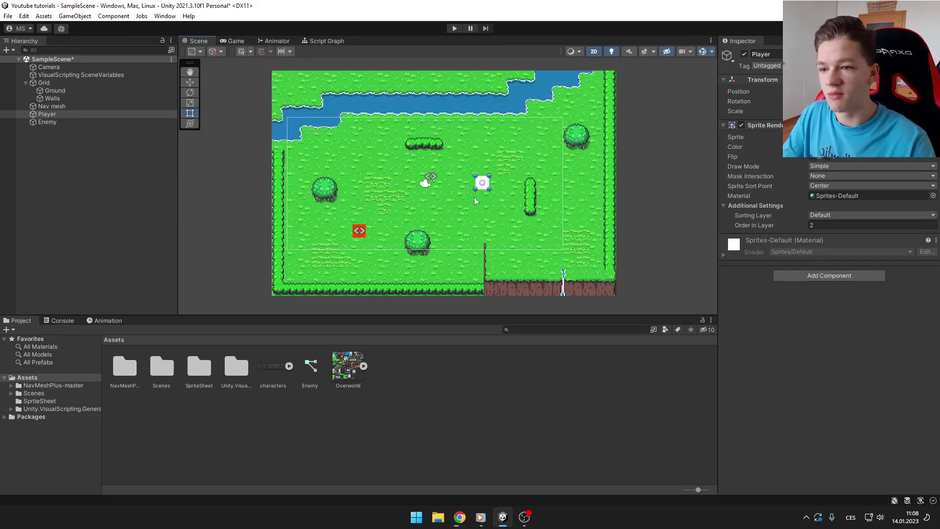
- Select the Walls tilemap to view the nav mesh around the map's obstacles, and clear the selection
scroll(468, 228, up, 4)
mouse_move(500, 190)
middle_down()
mouse_move(491, 191)
mouse_move(507, 183)
middle_up()
scroll(535, 171, down, 2)
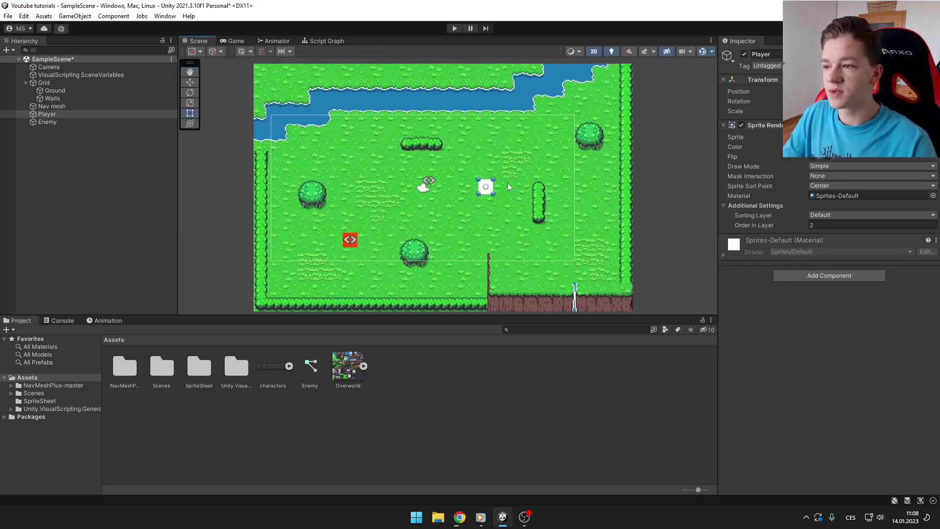
click(61, 99)
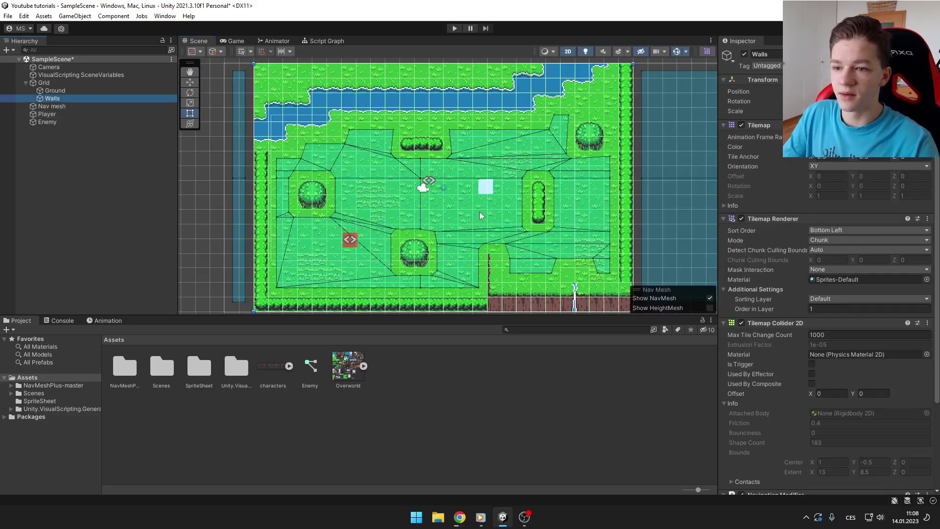
click(90, 158)
- Create a 2D square sprite and place it in the empty area east of the map
right_click(90, 157)
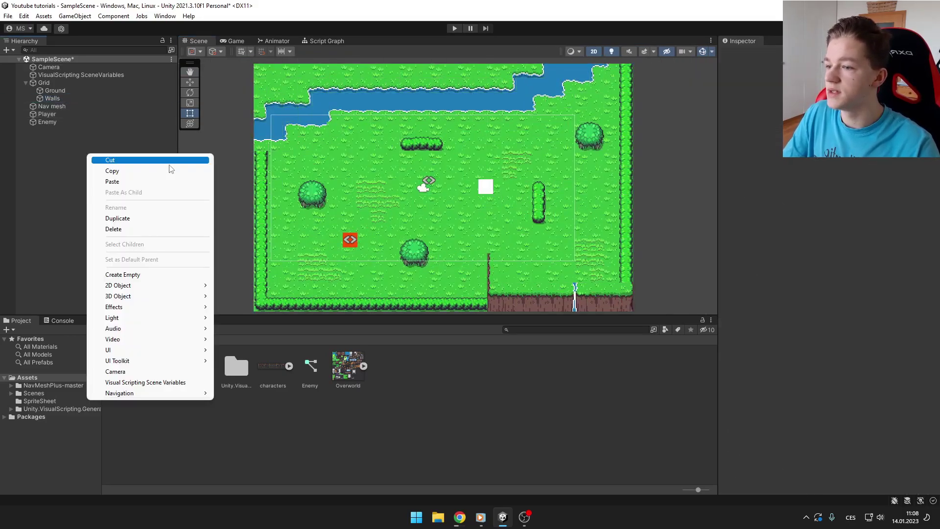
mouse_move(127, 289)
mouse_move(289, 286)
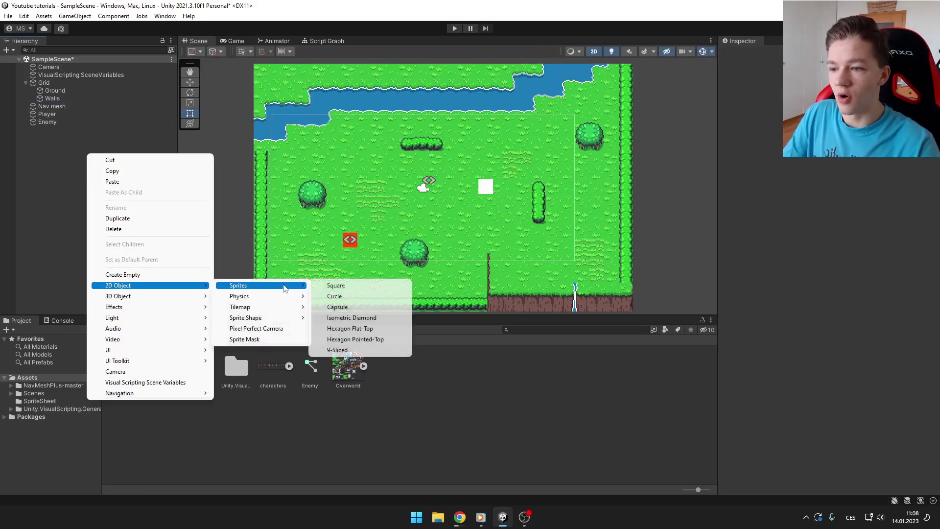
click(372, 286)
middle_drag(504, 201, 451, 225)
key(w)
drag(436, 209, 658, 207)
middle_drag(658, 207, 456, 177)
- Stretch the new square into a large, wide rectangle beside the map
key(e)
key(r)
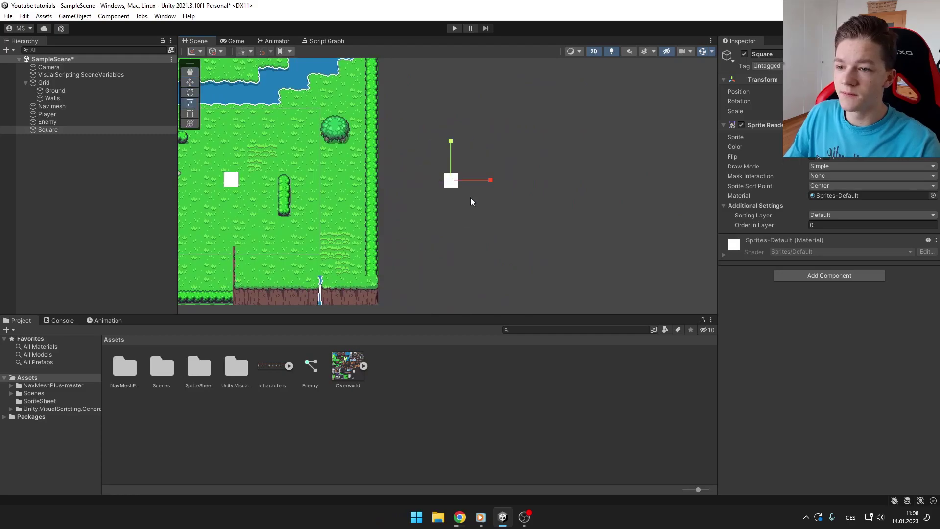
key(t)
drag(460, 189, 661, 302)
middle_drag(662, 303, 550, 215)
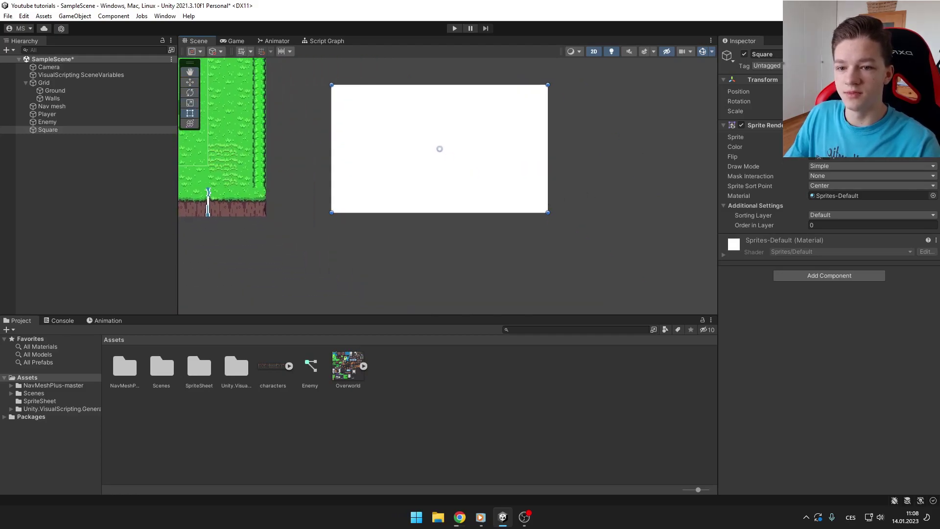
- Set the large rectangle's sprite color to light grey, B7B7B7
click(867, 147)
click(854, 214)
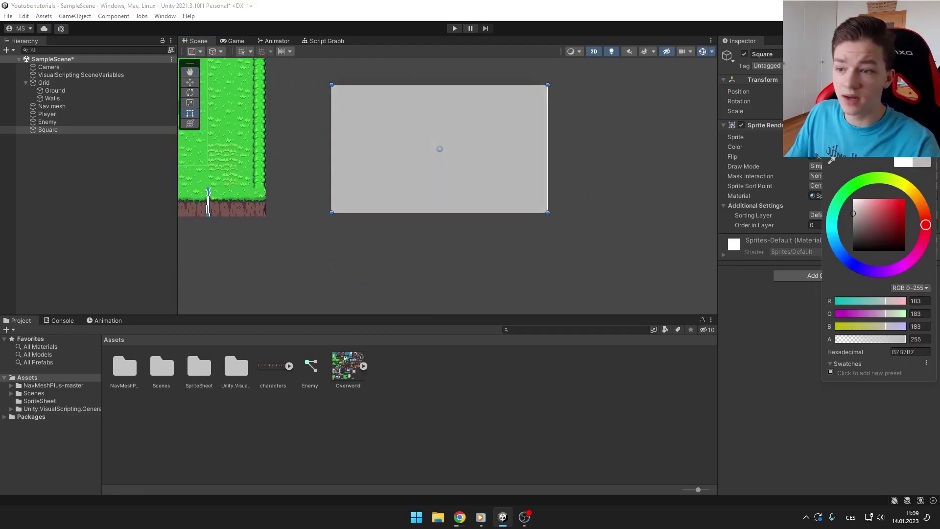
click(931, 150)
- Duplicate the grey rectangle and make the copy a narrow, upright black rectangle overlapping the original's lower edge
click(66, 135)
click(65, 133)
key(ctrl+d)
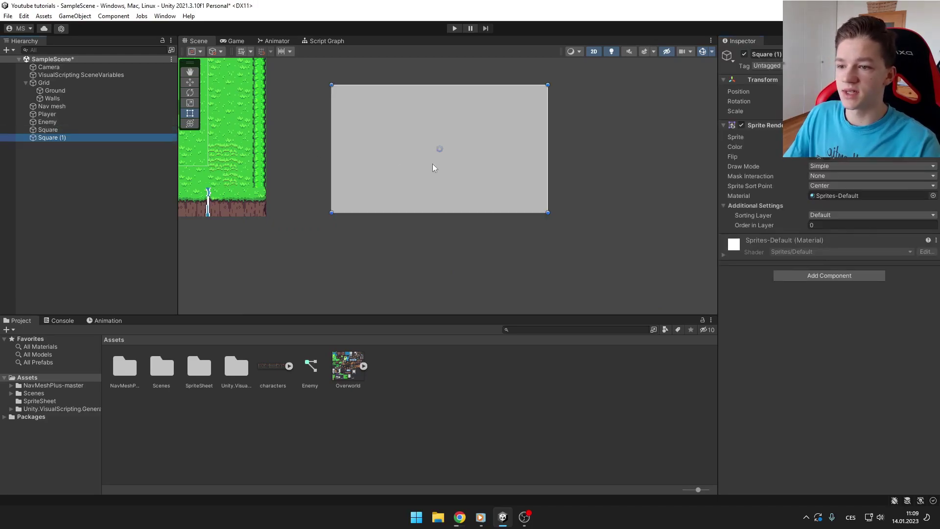
key(w)
drag(440, 149, 549, 182)
key(e)
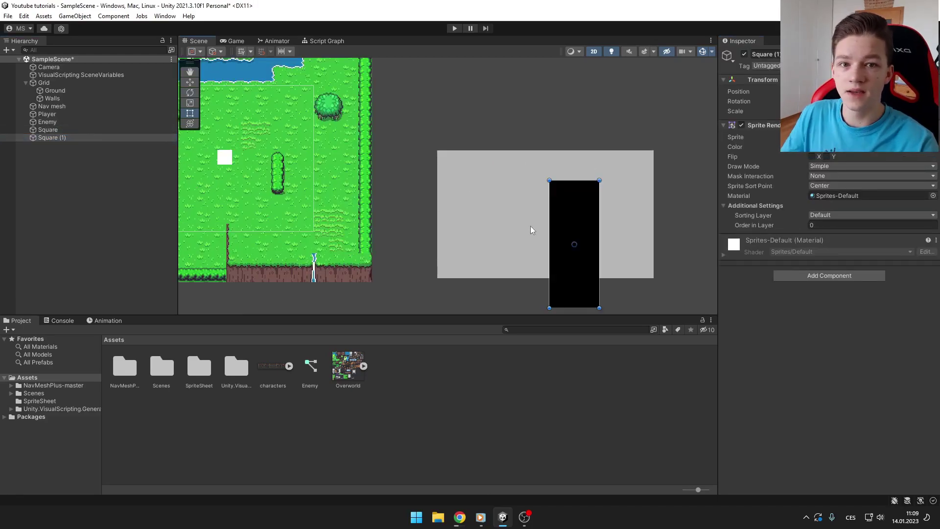
middle_drag(435, 241, 448, 244)
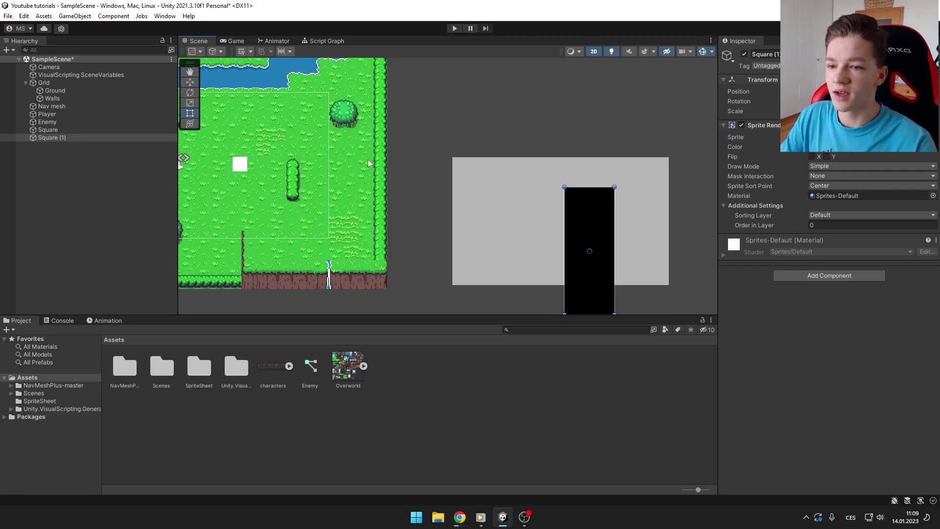
middle_drag(484, 158, 405, 138)
- Delete both demonstration rectangles, Square (1) and Square, from the scene
click(54, 139)
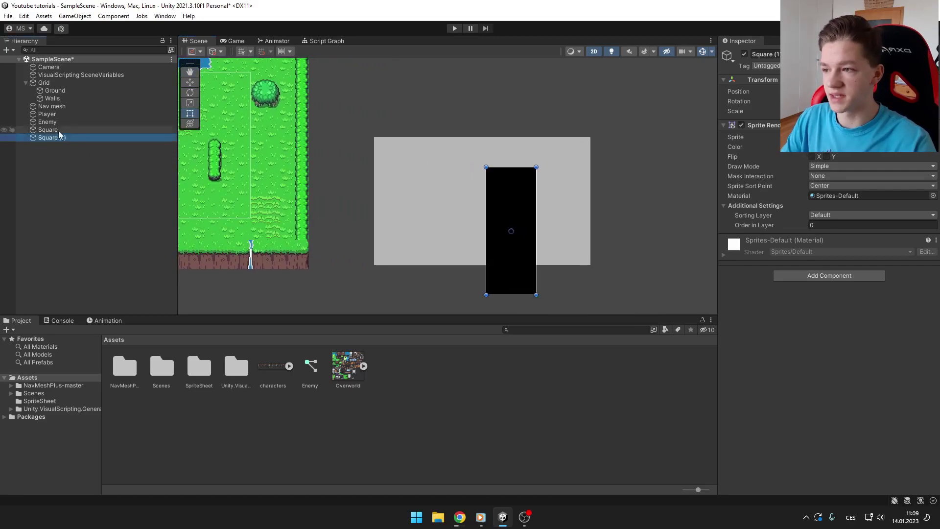
key(Delete)
click(59, 129)
key(Delete)
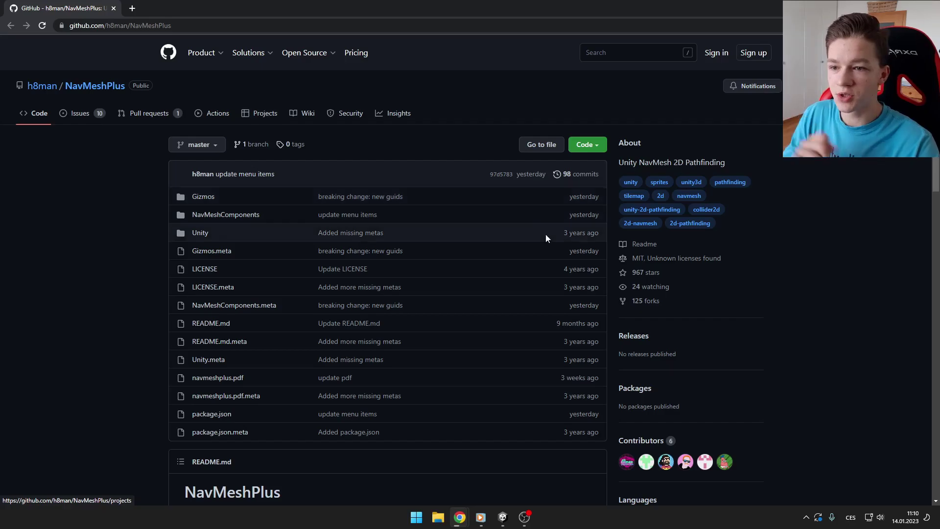
- Check the NavMeshPlus repository's code download options, and open the Downloads folder in File Explorer
click(595, 146)
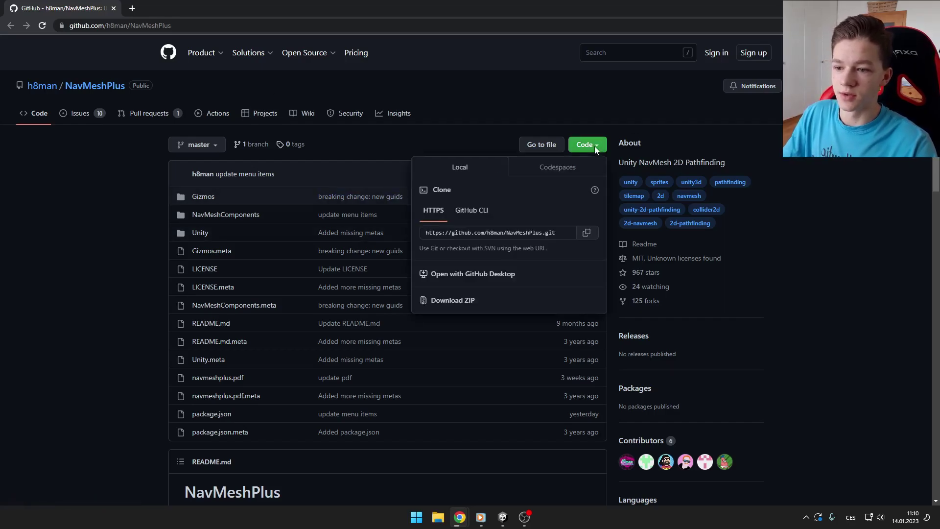
click(111, 279)
click(438, 517)
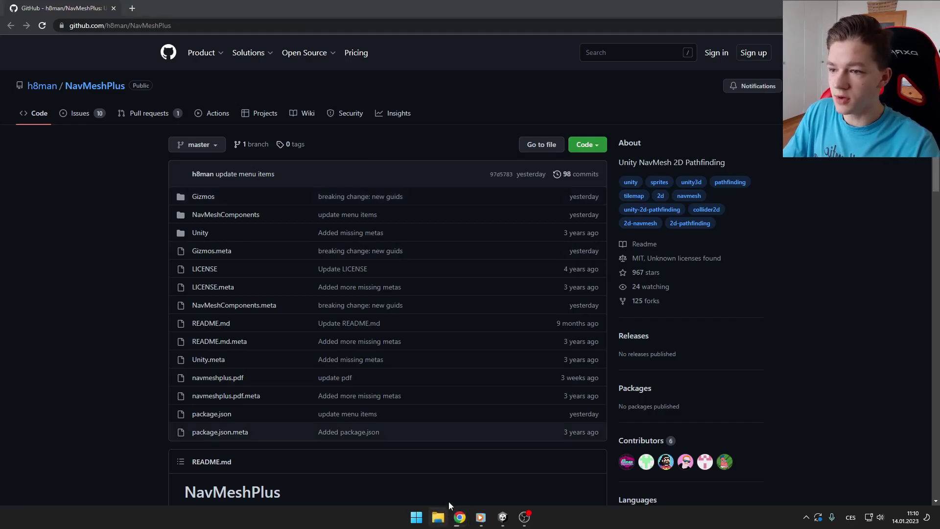
click(57, 114)
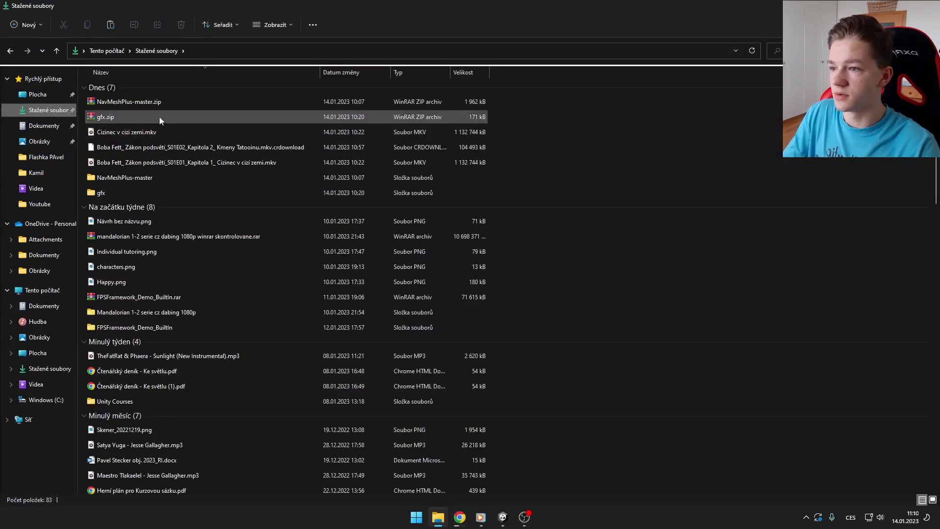
right_click(133, 101)
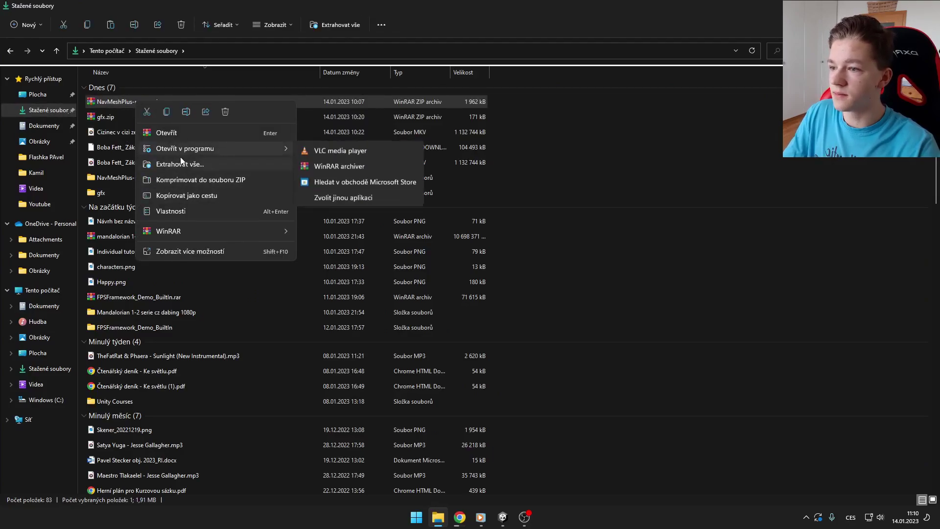
click(188, 161)
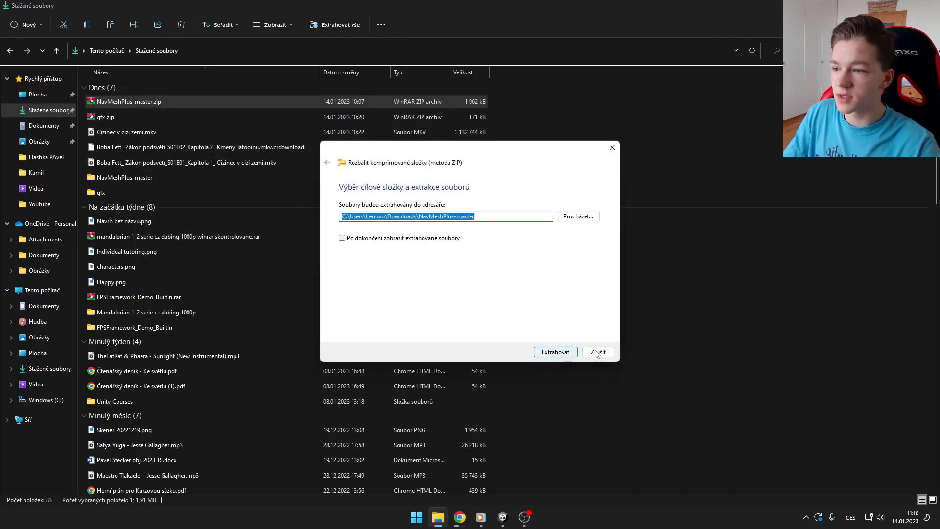
click(598, 352)
- Open the extracted NavMeshPlus-master folder and import its inner NavMeshPlus-master folder into the Unity project's Assets
double_click(150, 177)
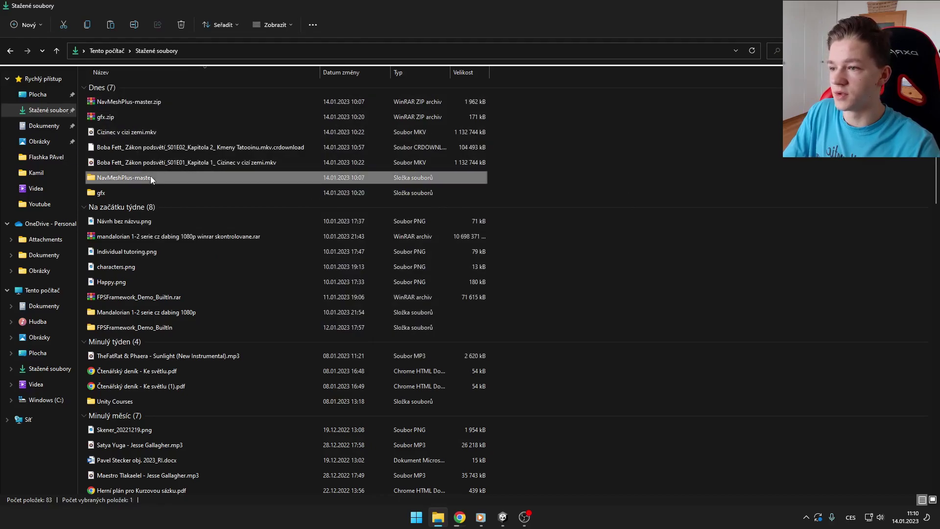
drag(314, 6, 689, 108)
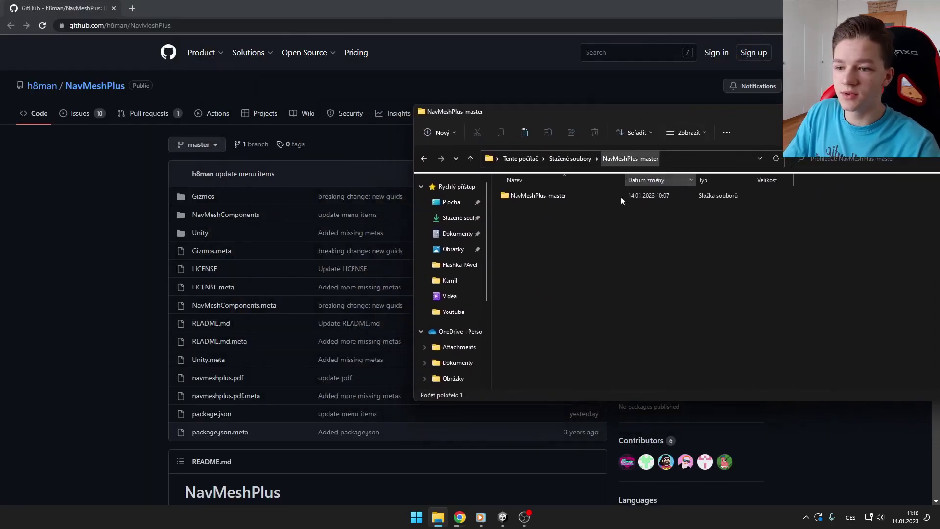
click(506, 520)
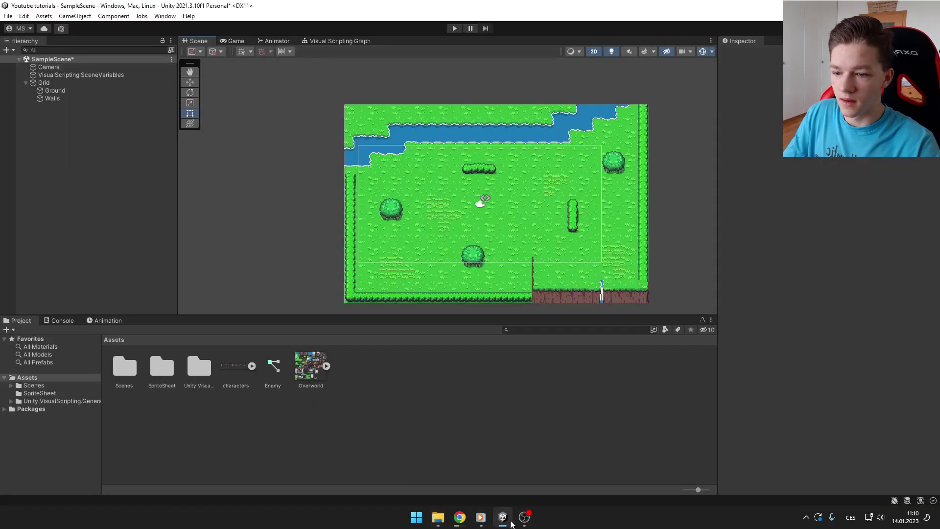
click(438, 518)
drag(535, 198, 351, 436)
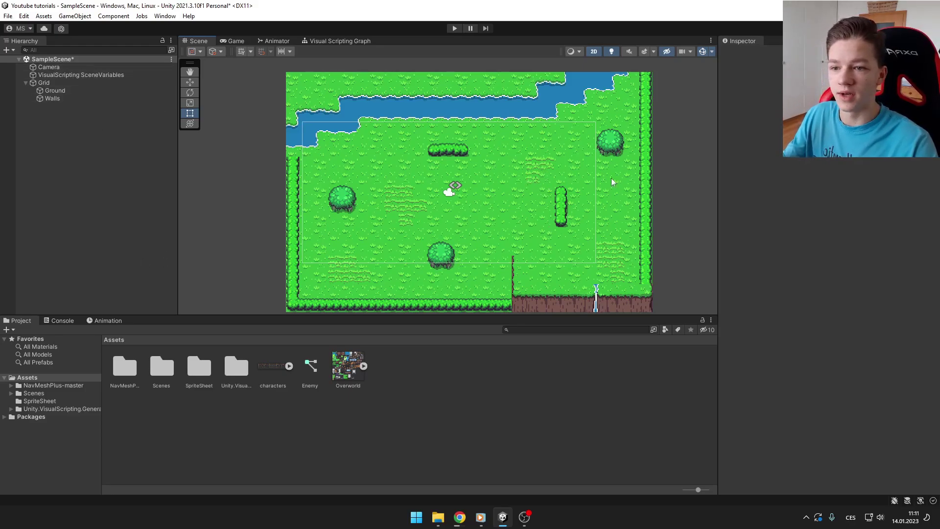
- Add a Navigation Modifier component to both the Ground and Walls tilemaps, and enable Override Area on it
click(60, 98)
click(59, 93)
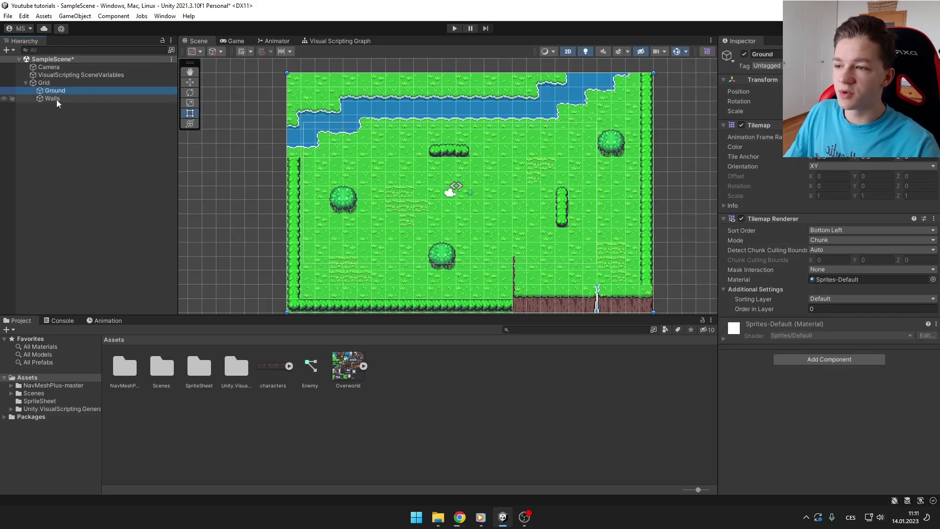
ctrl+click(57, 100)
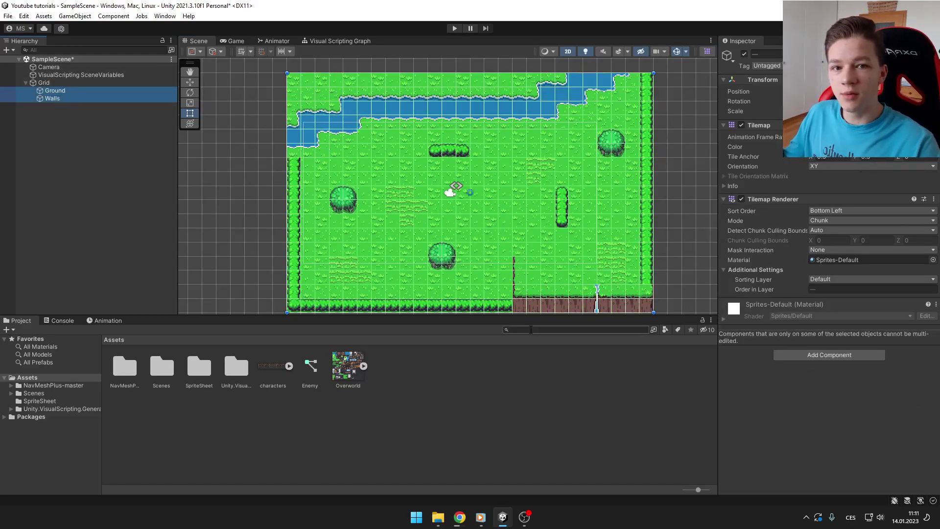
click(849, 354)
text(nav)
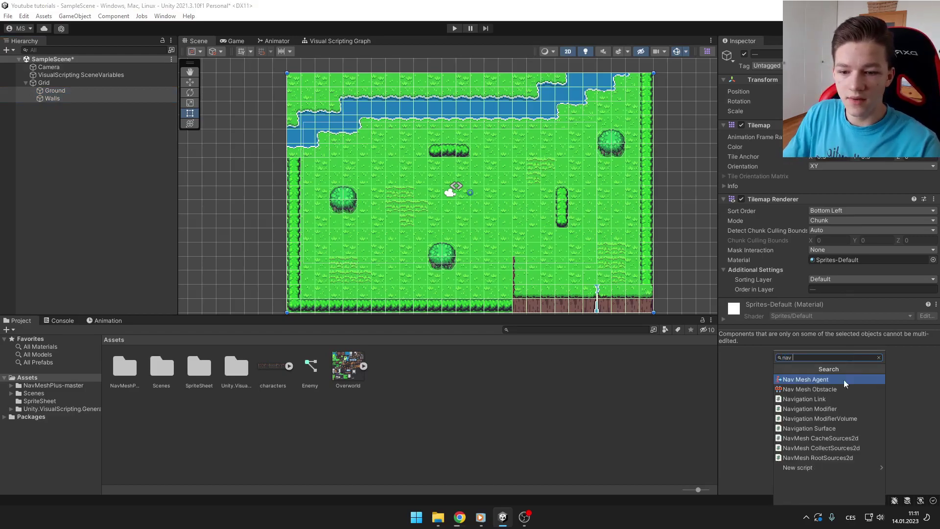
click(833, 408)
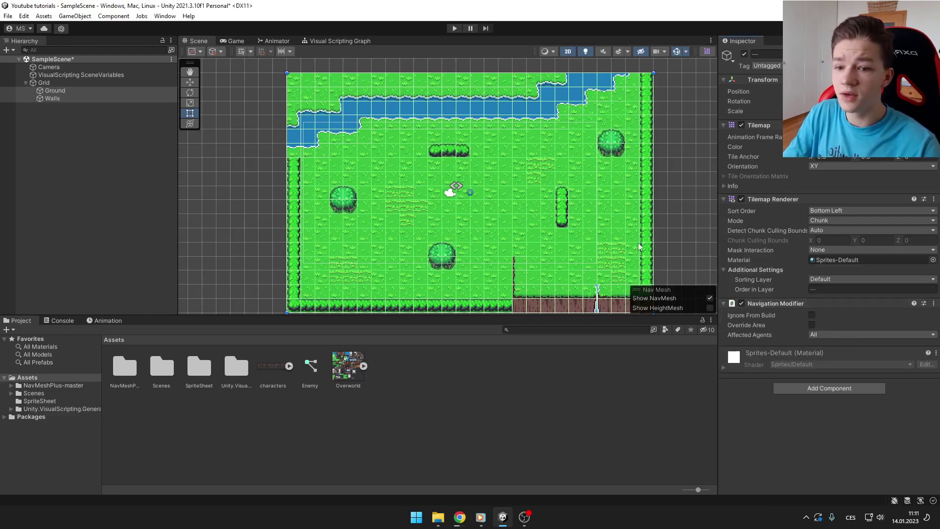
click(812, 325)
click(58, 120)
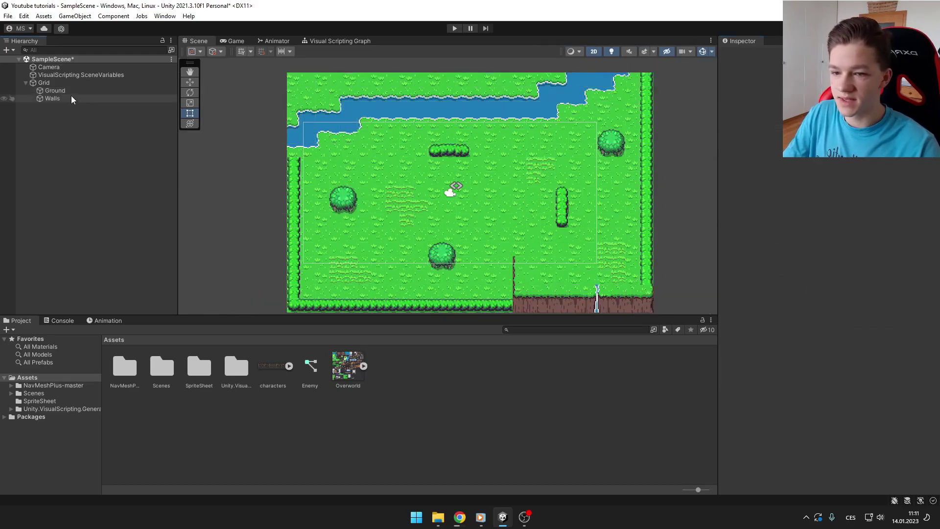
- Keep the Ground tilemap's area type as Walkable, and set the Walls tilemap's area type to Not Walkable
click(70, 96)
click(65, 93)
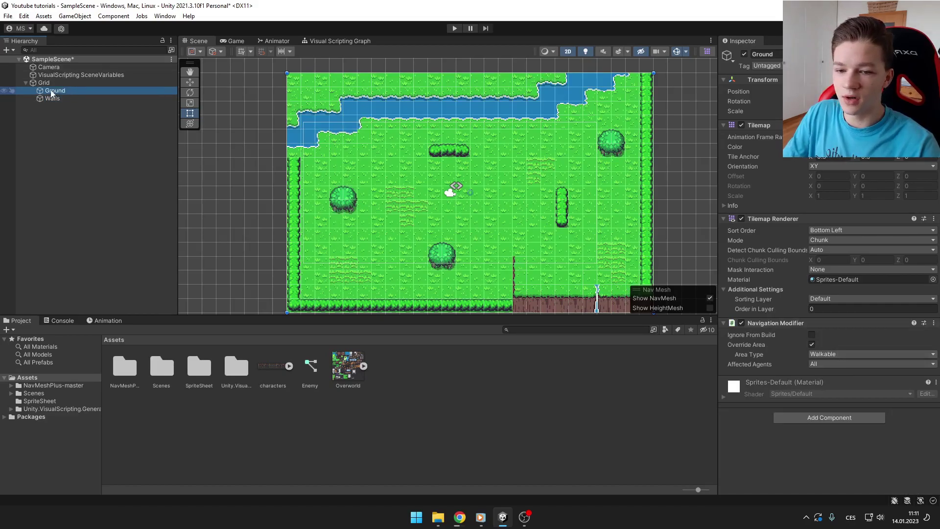
click(68, 99)
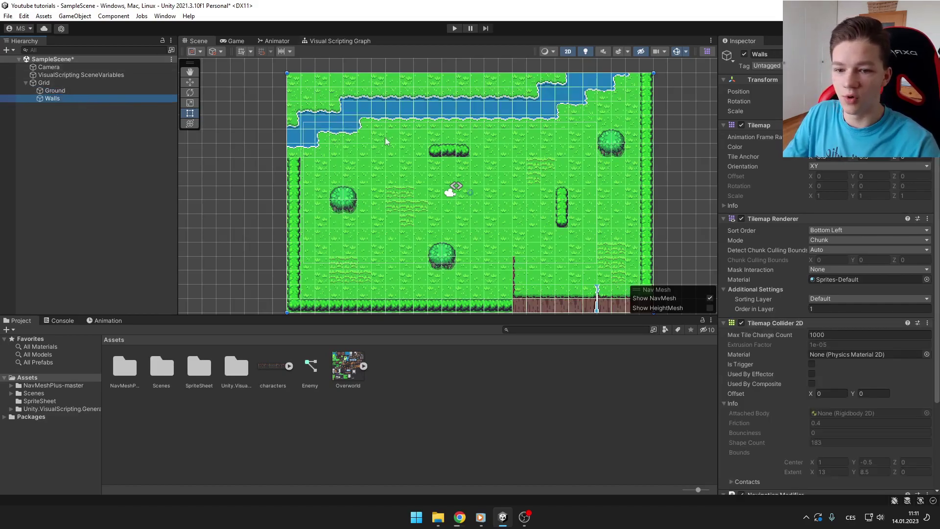
scroll(816, 411, down, 3)
click(819, 419)
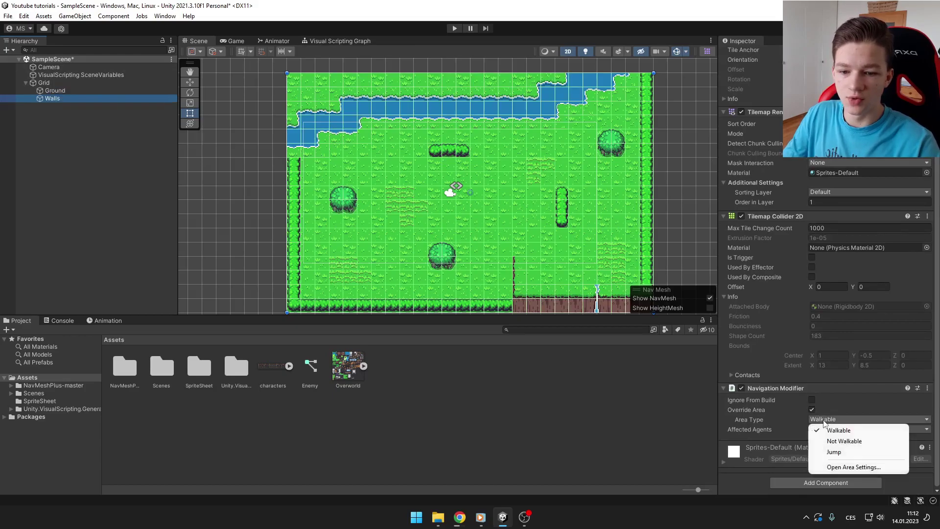
click(847, 443)
click(107, 170)
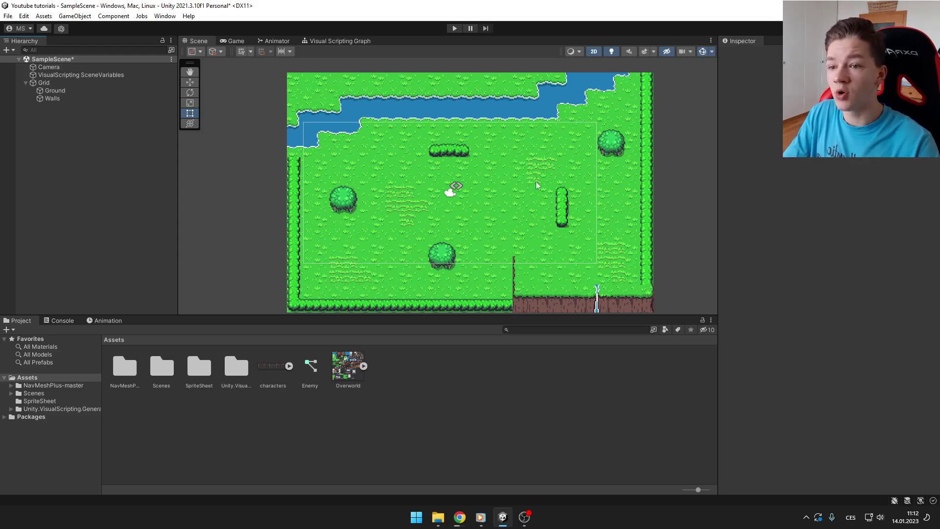
- Create an empty object named Nav mesh in the scene and add a Navigation Surface component to it
right_click(64, 153)
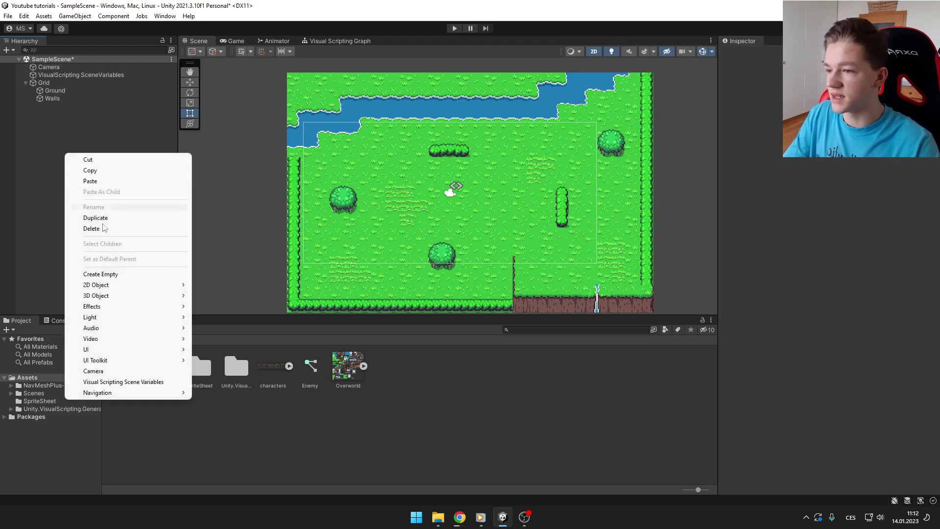
click(97, 275)
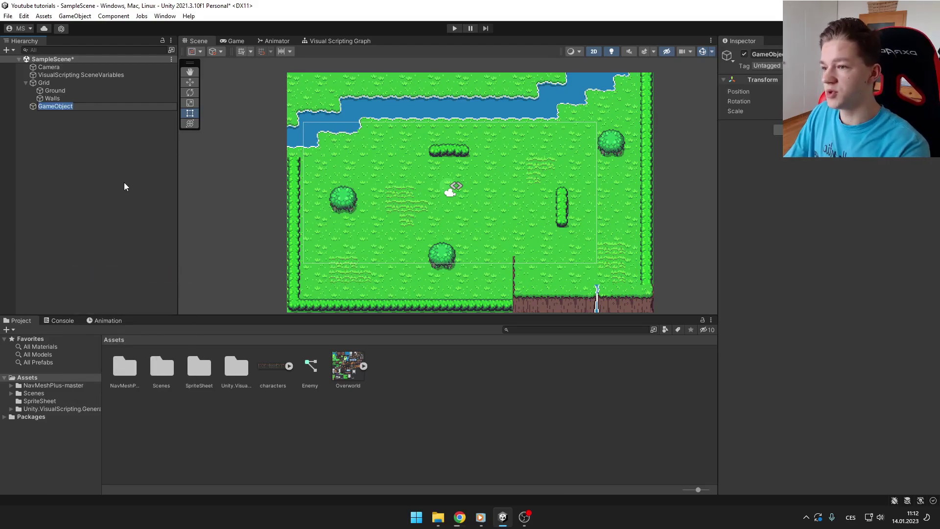
text(Nav mesh)
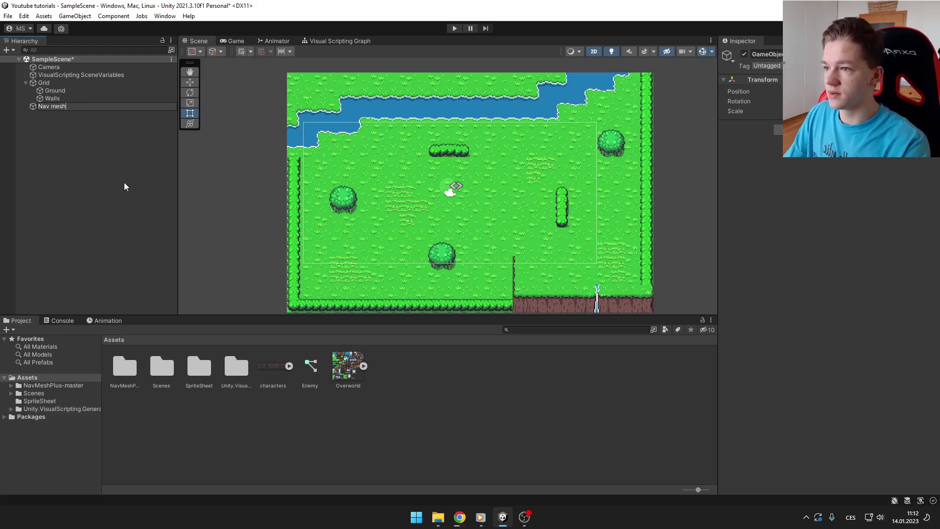
key(Return)
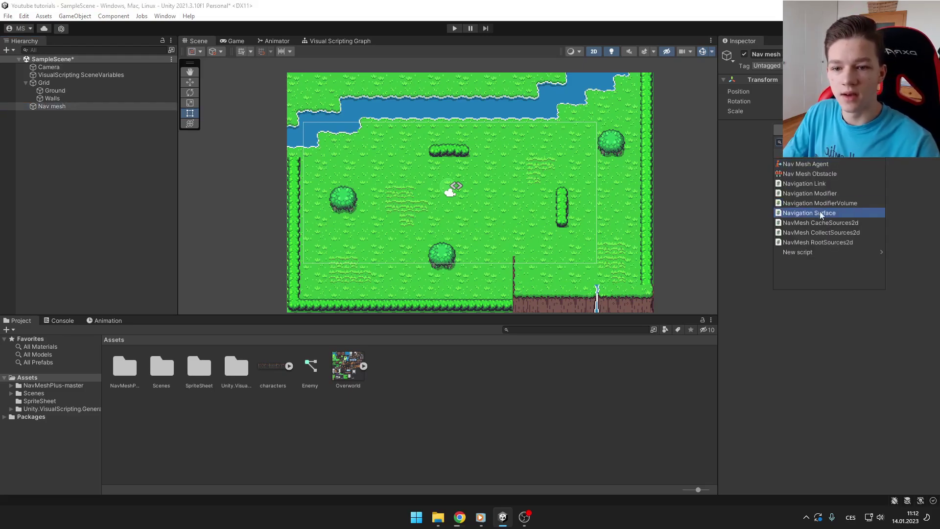
click(834, 214)
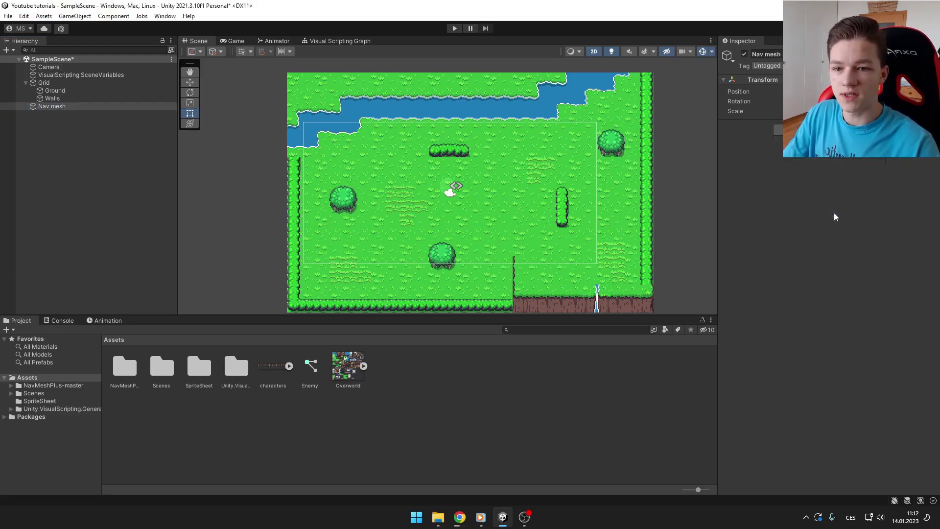
- Add a NavMesh CollectSources2d component to the Nav mesh object and rotate its surface to XY
click(833, 347)
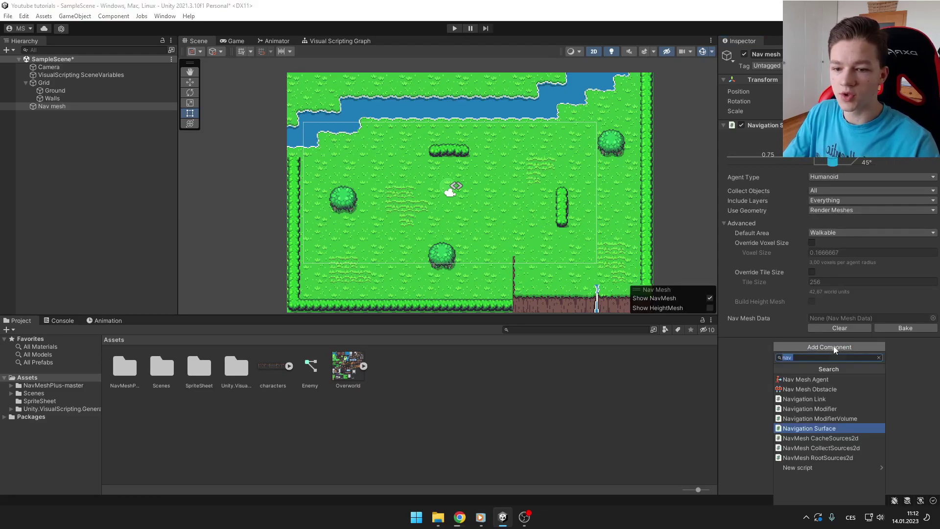
click(807, 447)
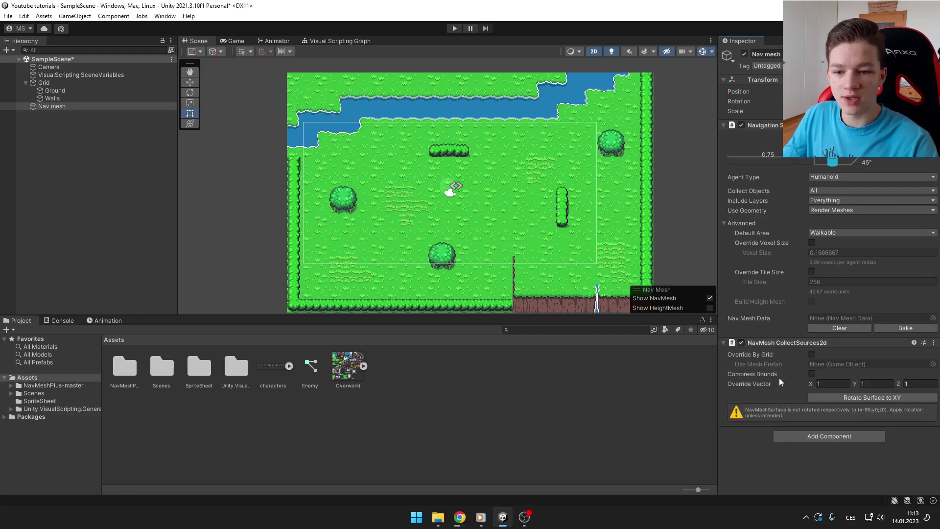
click(868, 396)
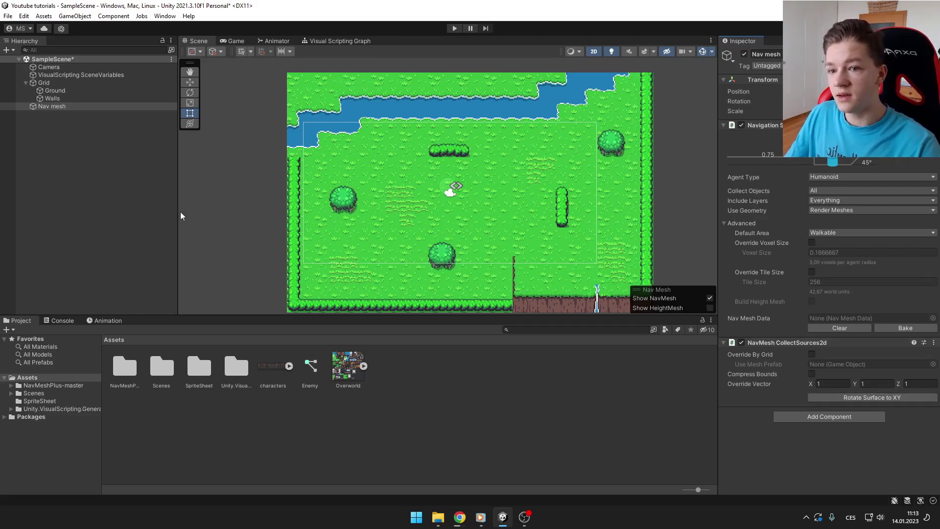
- Create a 2D square sprite, place it just below the upper-right tree on the map, and rename it Player
right_click(66, 143)
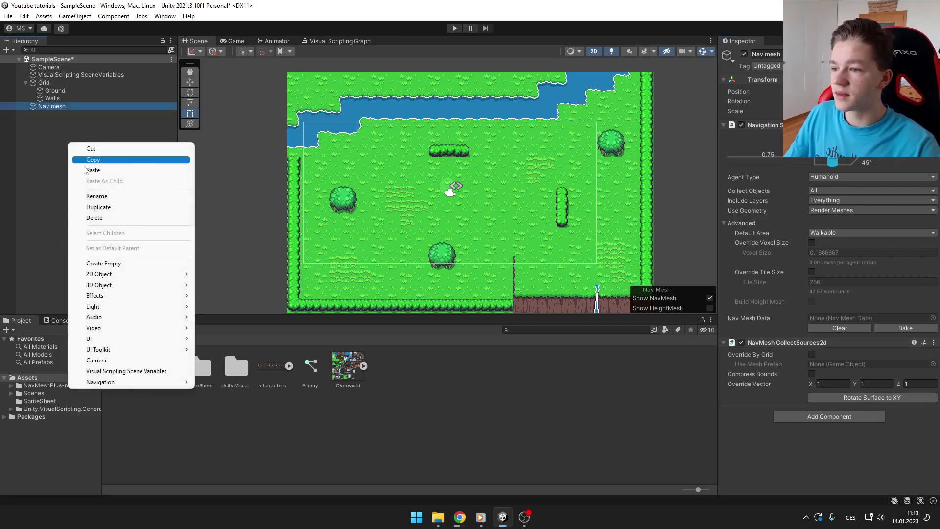
mouse_move(104, 276)
mouse_move(256, 277)
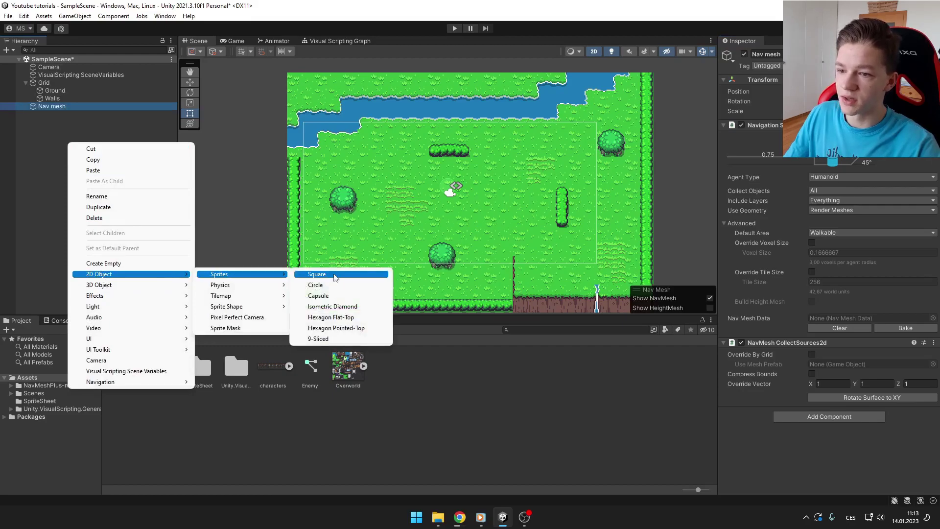
click(333, 276)
middle_drag(449, 192, 427, 196)
key(w)
drag(430, 186, 594, 180)
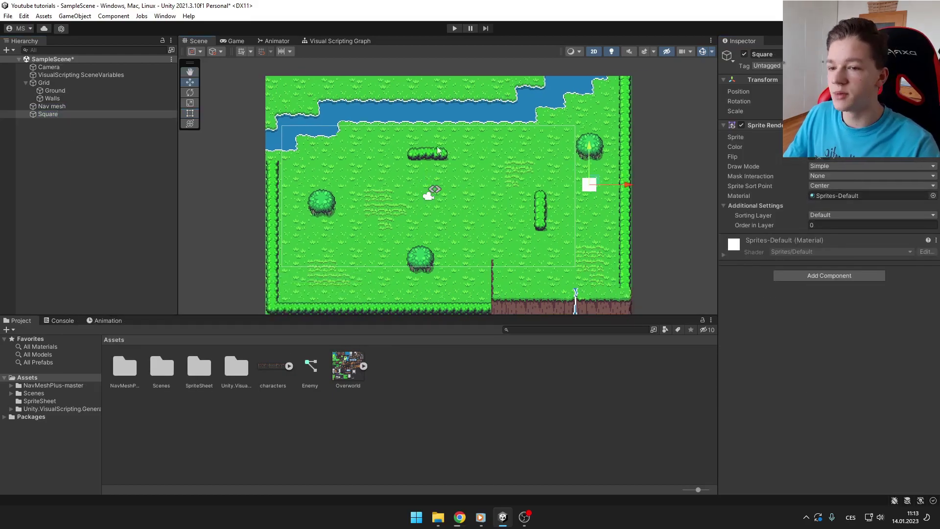
right_click(54, 139)
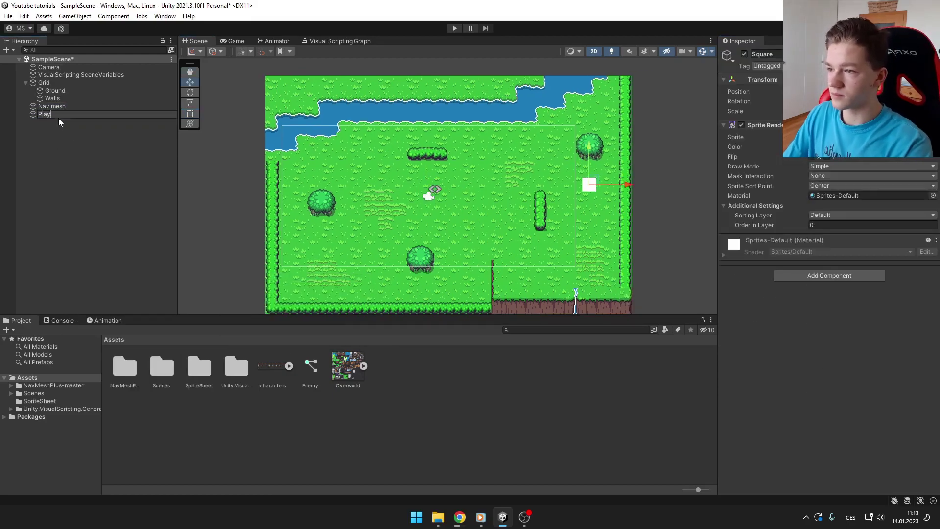
key(Return)
- Duplicate the Player square, color the copy red, and place it in the lower-left grass area between the two trees
key(ctrl+d)
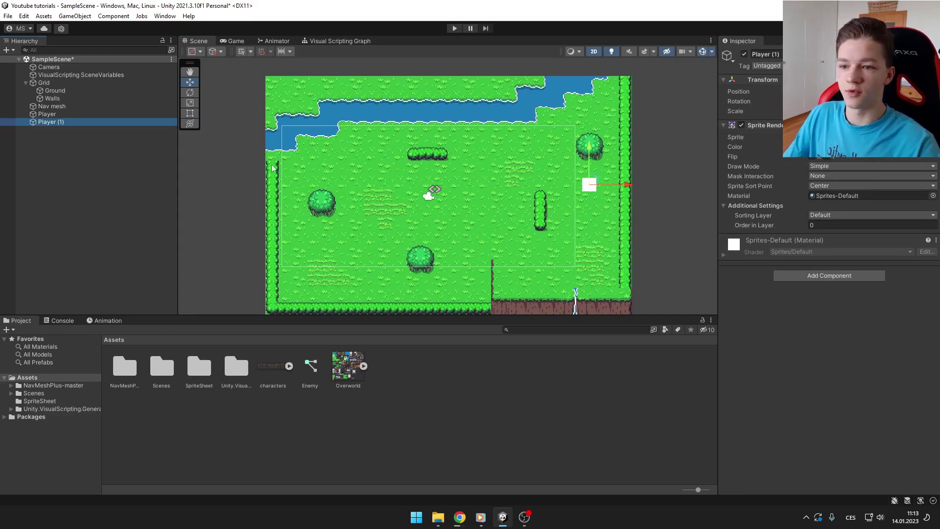
drag(589, 185, 396, 241)
click(867, 146)
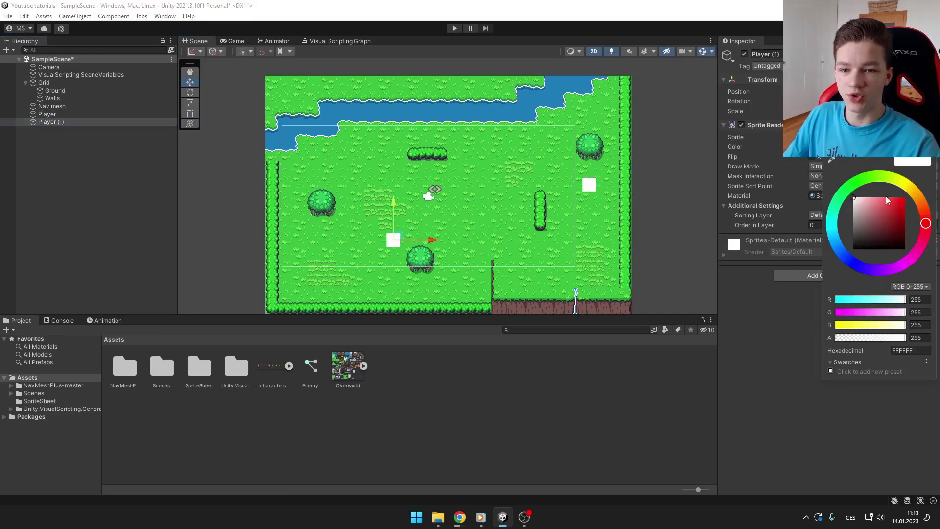
drag(889, 211, 905, 198)
click(931, 147)
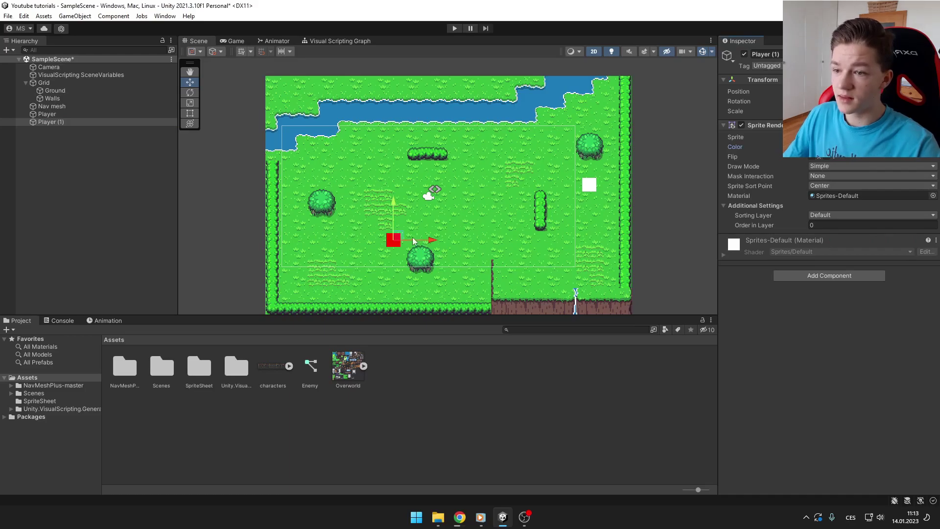
drag(400, 238, 355, 247)
- Add Nav Mesh Agent and Script Machine components to the red square, and rename it Enemy
click(828, 276)
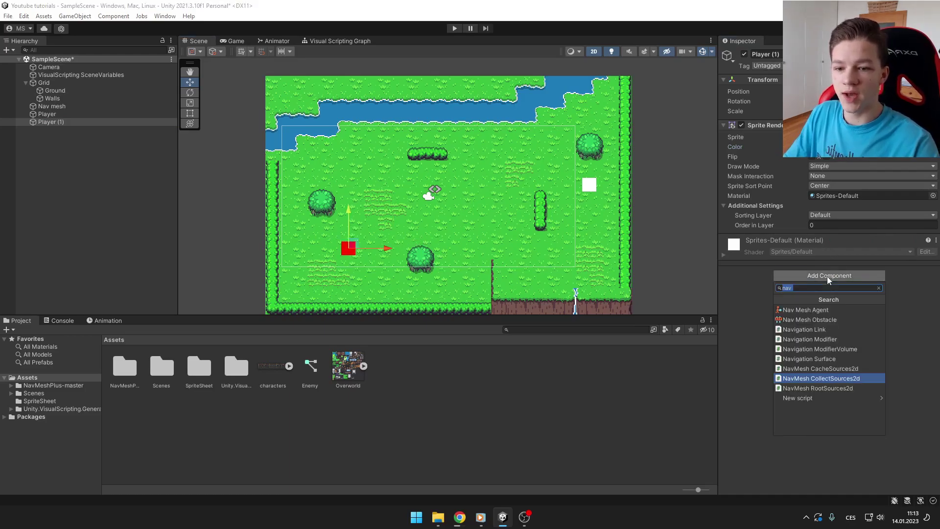
click(828, 311)
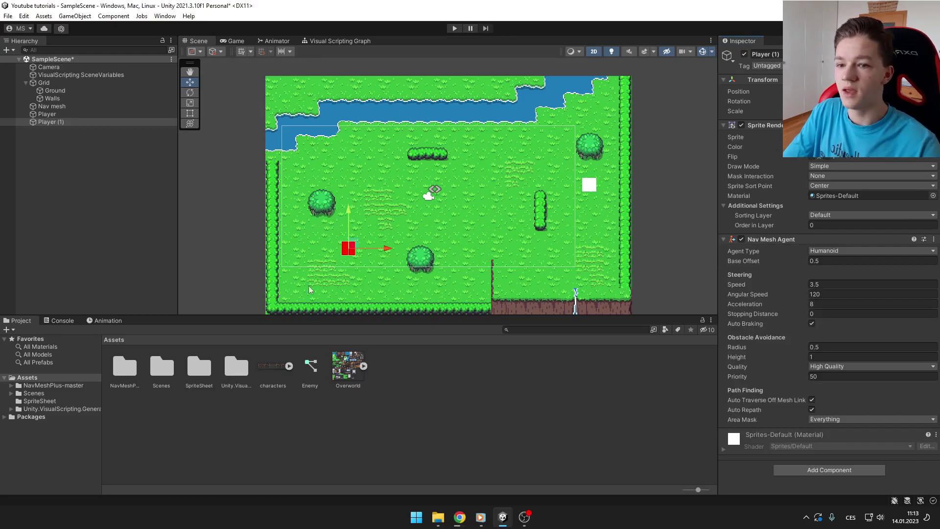
click(831, 469)
text(s)
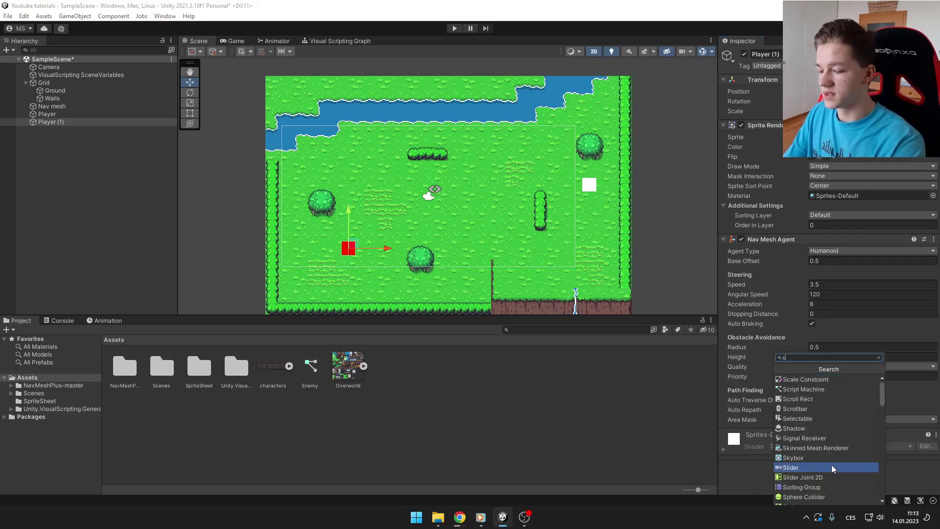
text(cript ma)
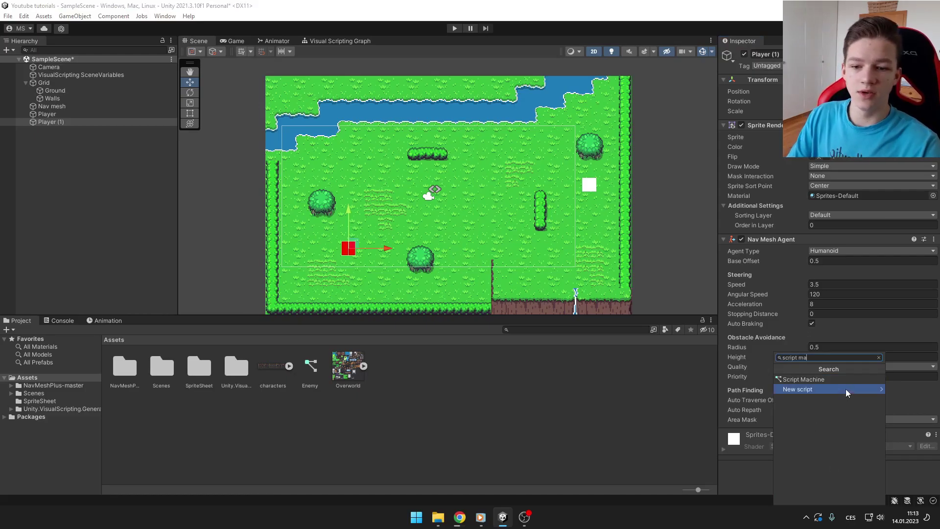
click(844, 382)
scroll(777, 426, down, 3)
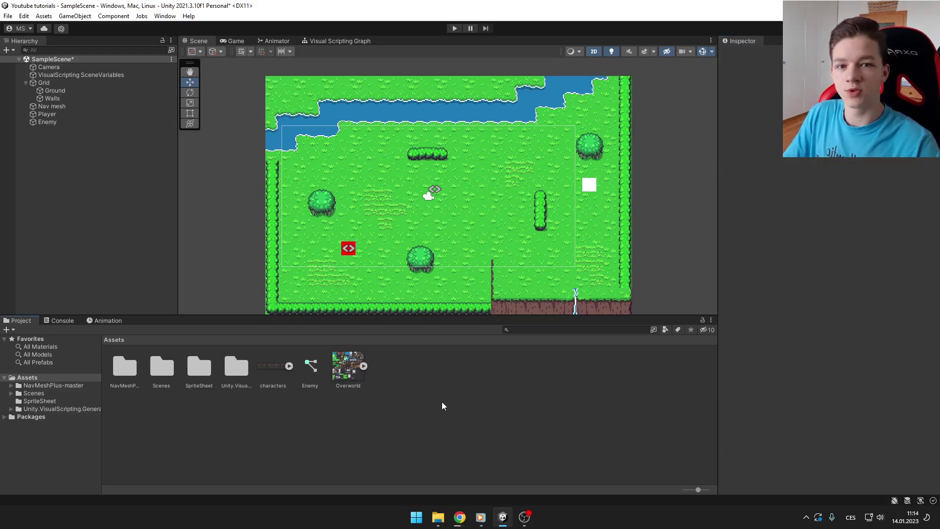
- Check where a Visual Scripting Script Graph asset can be created in the Assets folder, without creating one
right_click(442, 402)
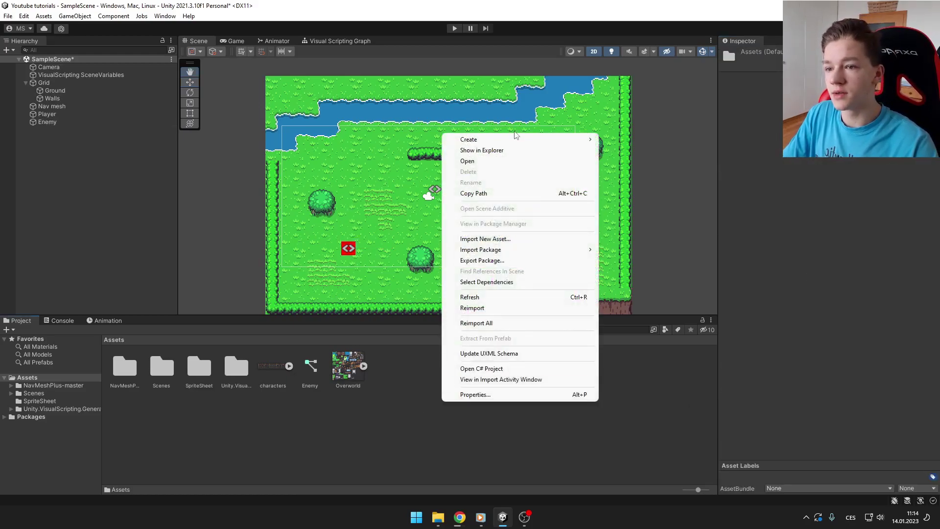
mouse_move(514, 139)
mouse_move(662, 105)
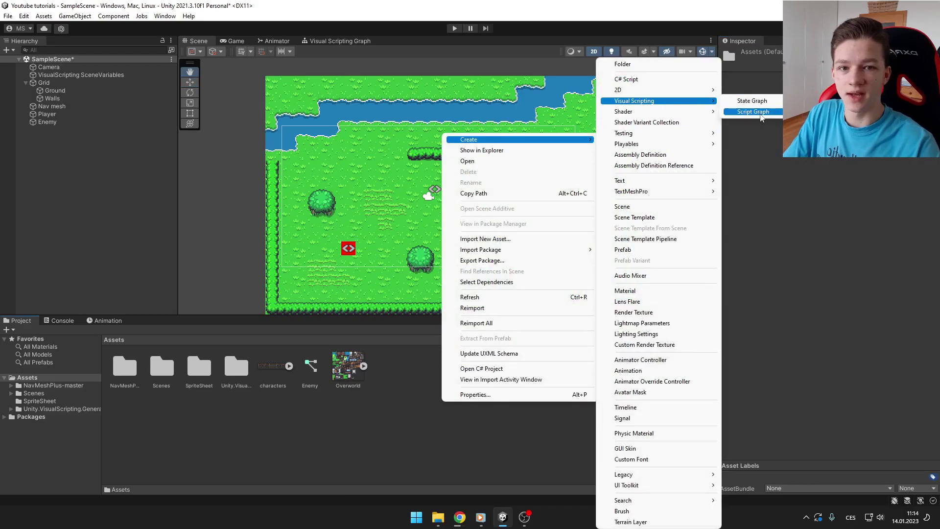
click(314, 407)
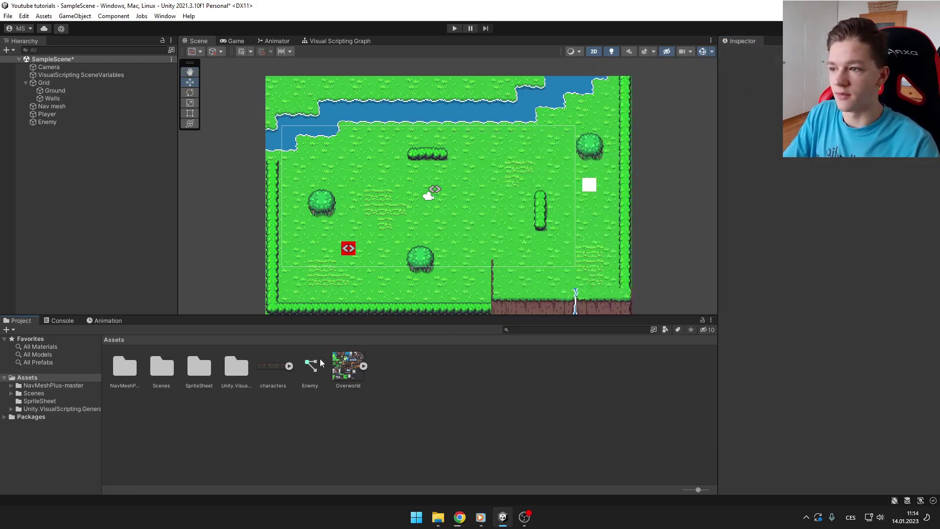
- Assign the Enemy script graph asset to the Enemy object's Script Machine, and open the graph
click(52, 122)
scroll(807, 439, down, 2)
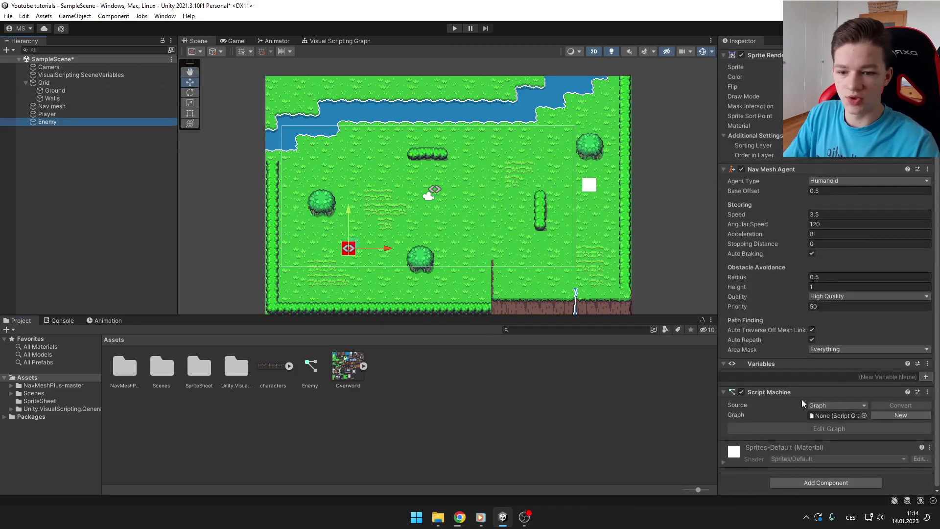
drag(313, 367, 835, 416)
scroll(774, 391, down, 1)
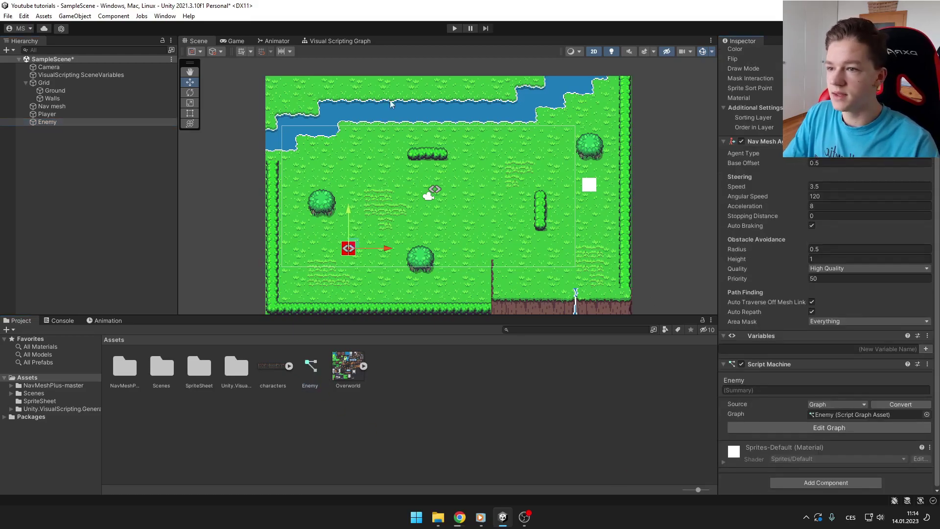
click(343, 41)
double_click(320, 368)
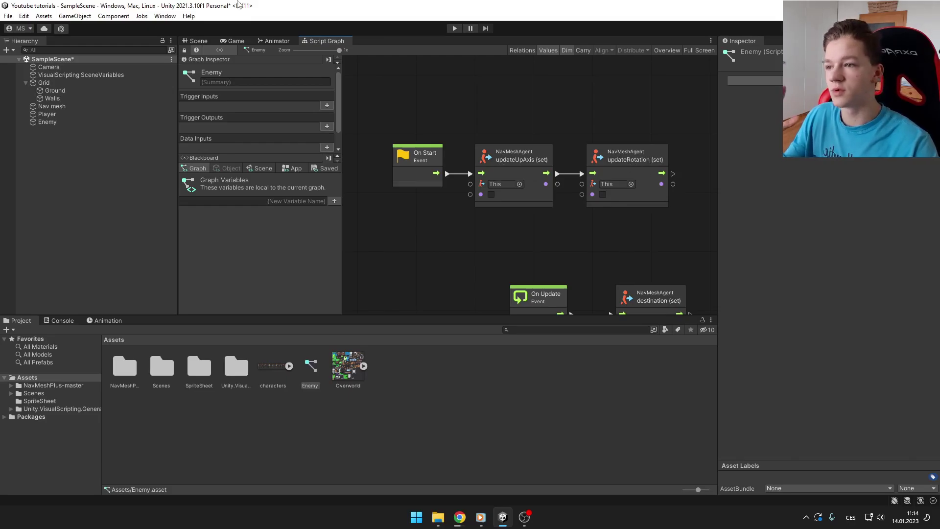
- Try rotating the Enemy object about its vertical axis in the scene, and undo the rotation
click(198, 41)
click(73, 122)
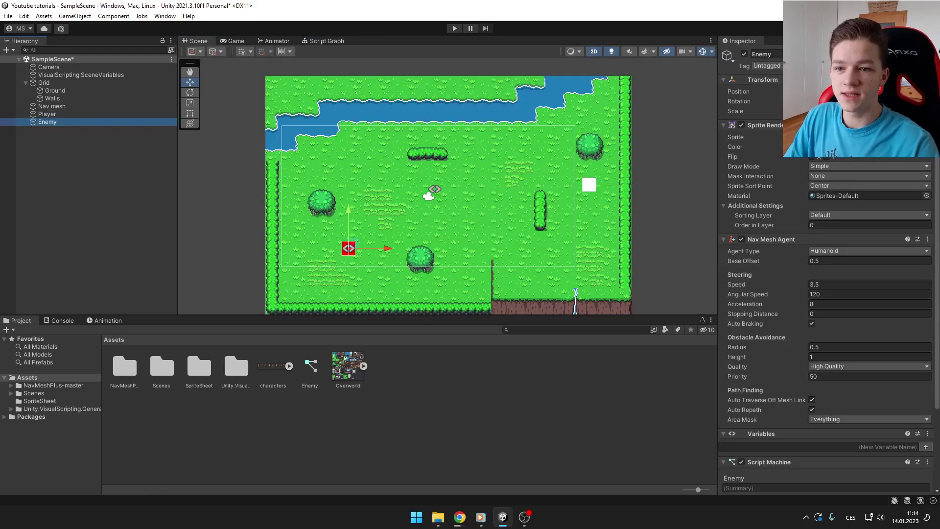
click(834, 102)
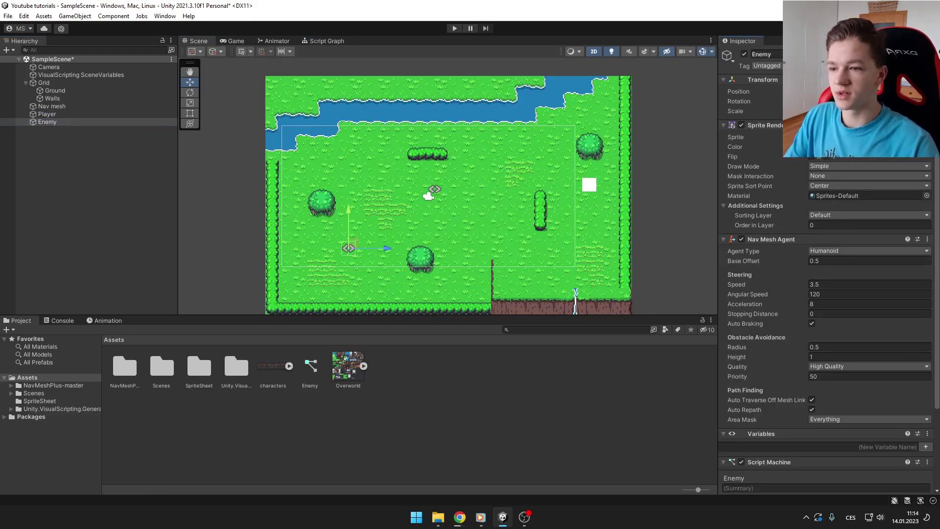
scroll(444, 205, up, 3)
scroll(402, 236, up, 2)
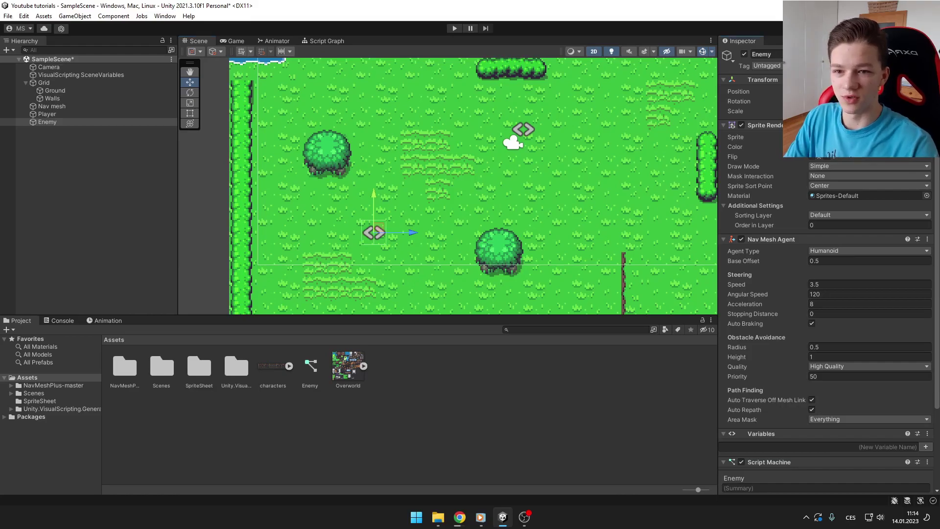
key(ctrl+z)
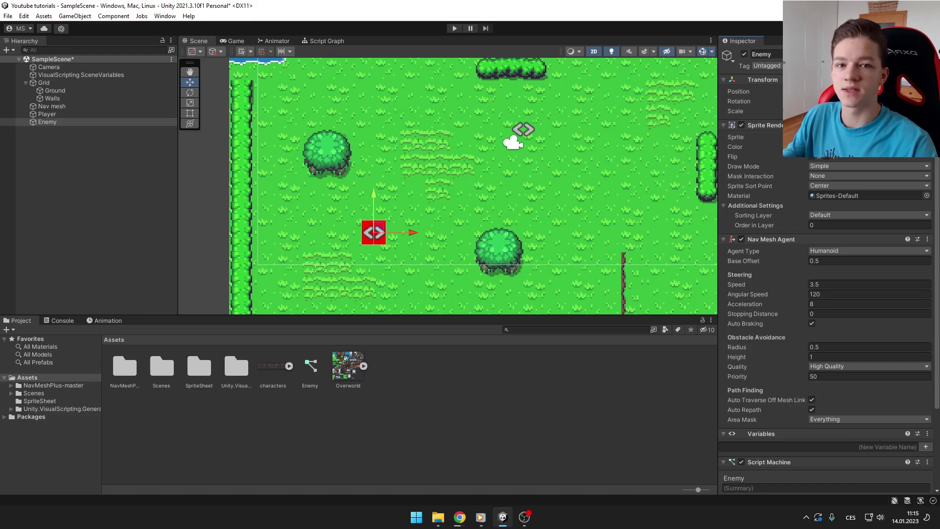
- Examine the Enemy graph's On Update logic, inspecting the NavMeshAgent destination node and the Player Get Variable node
click(340, 41)
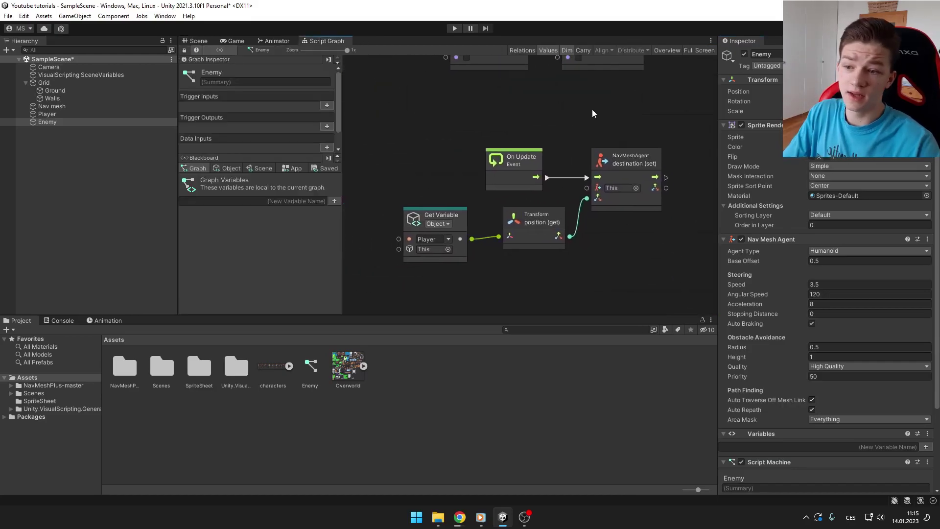
click(630, 176)
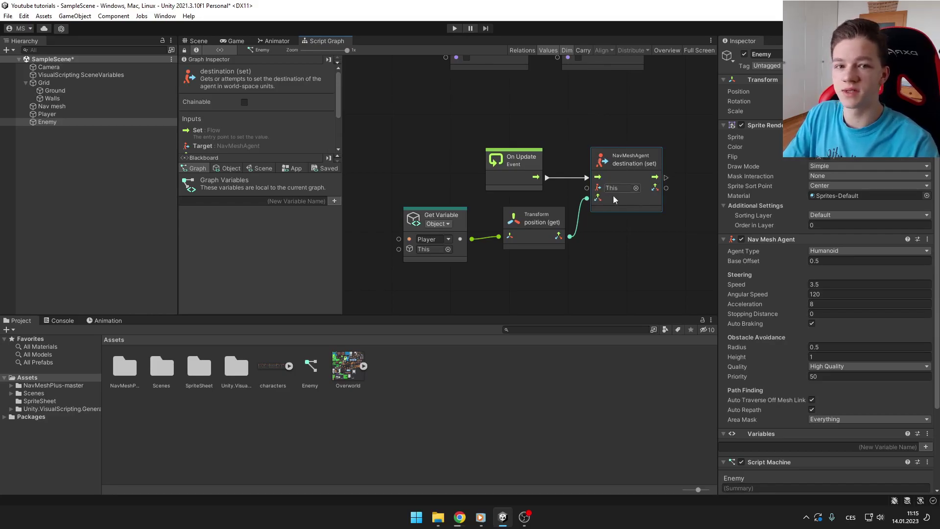
scroll(911, 360, down, 5)
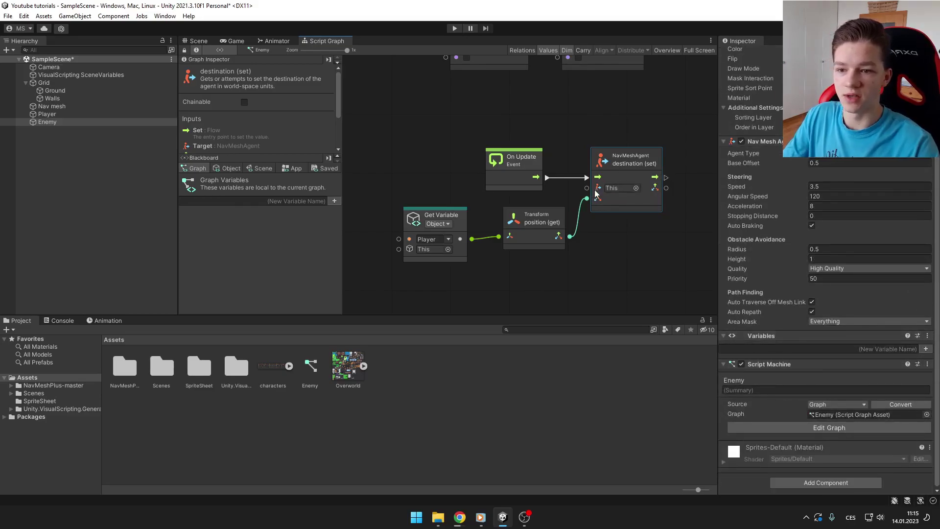
middle_drag(604, 190, 618, 194)
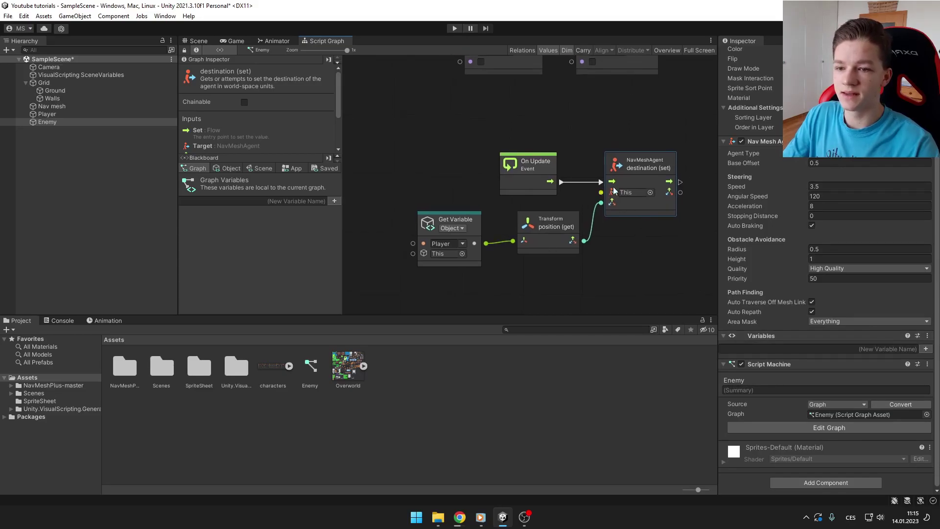
click(473, 240)
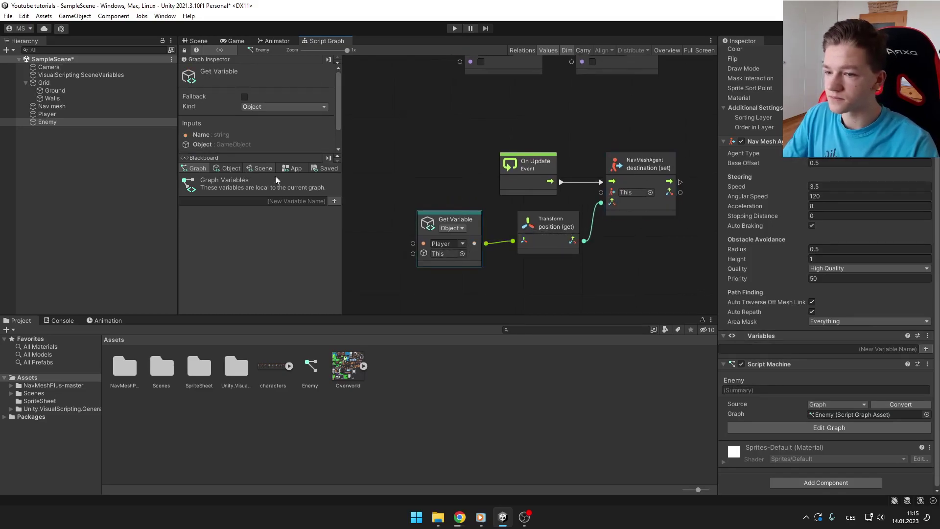
- Add an object variable named Player to the Enemy graph's blackboard
click(485, 290)
click(224, 167)
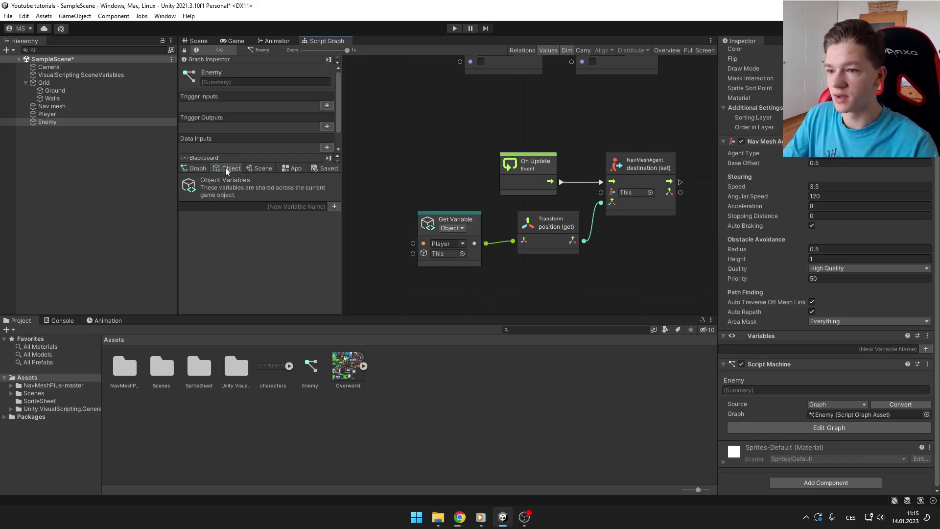
click(246, 204)
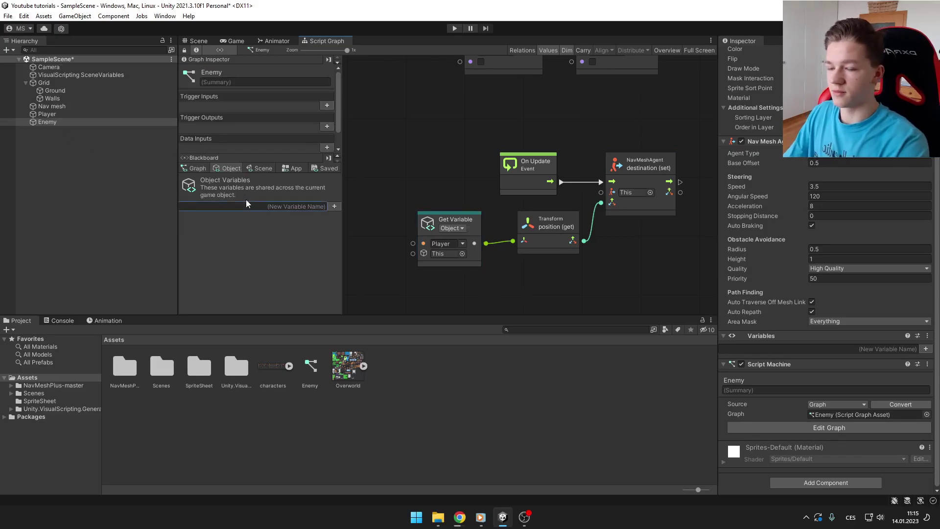
text(Player)
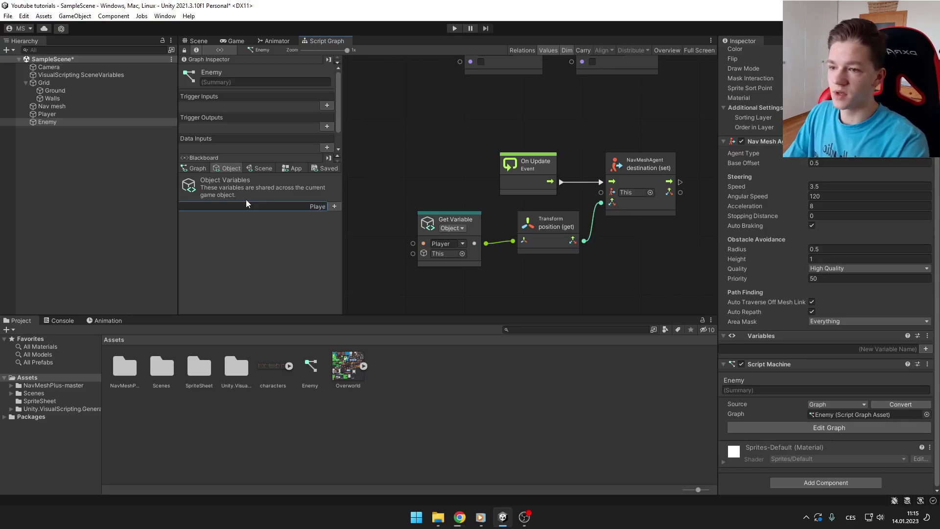
key(Return)
- Set the Player variable's type to GameObject with the scene's Player object as its value, and check it in the Get Variable node
click(234, 219)
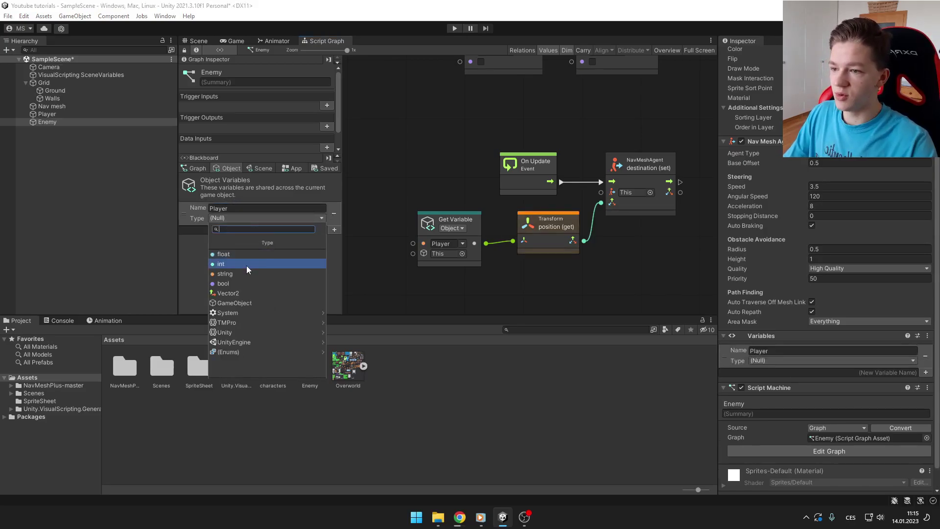
click(246, 265)
drag(48, 116, 251, 229)
click(463, 244)
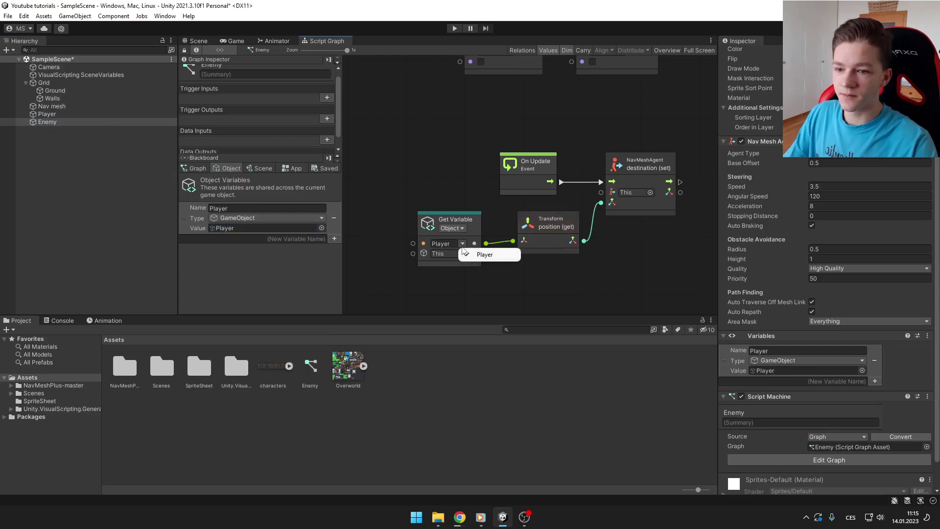
click(601, 296)
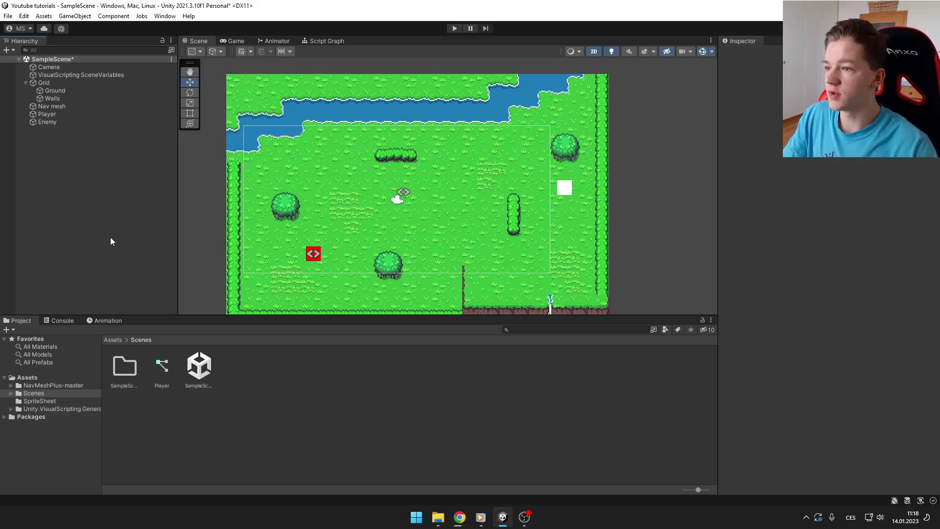
- Bake the navigation surface of the Nav mesh object, inspect the walkable areas around the walls, and save the scene
click(63, 106)
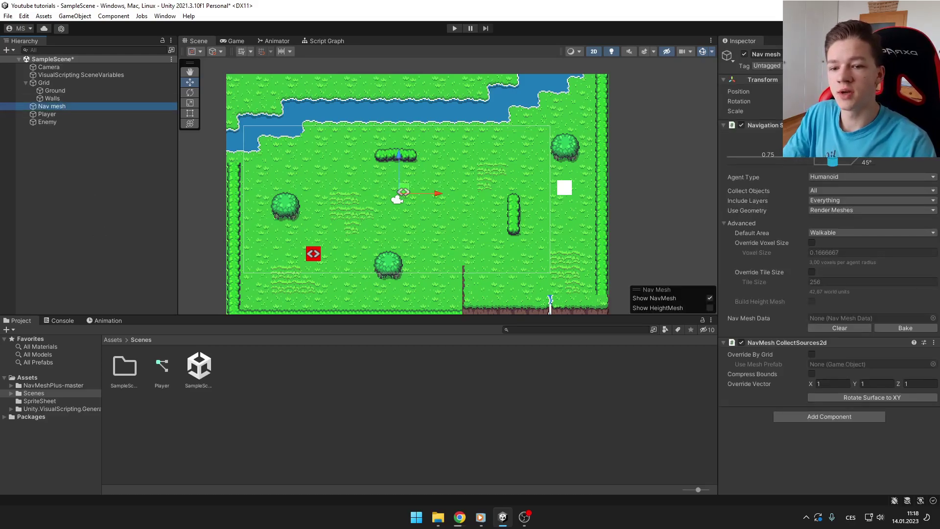
click(905, 328)
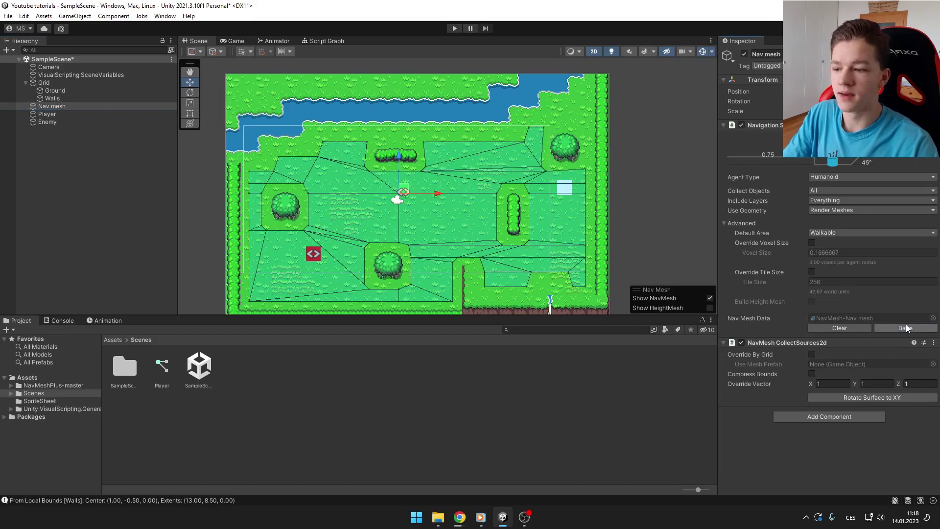
scroll(592, 231, up, 2)
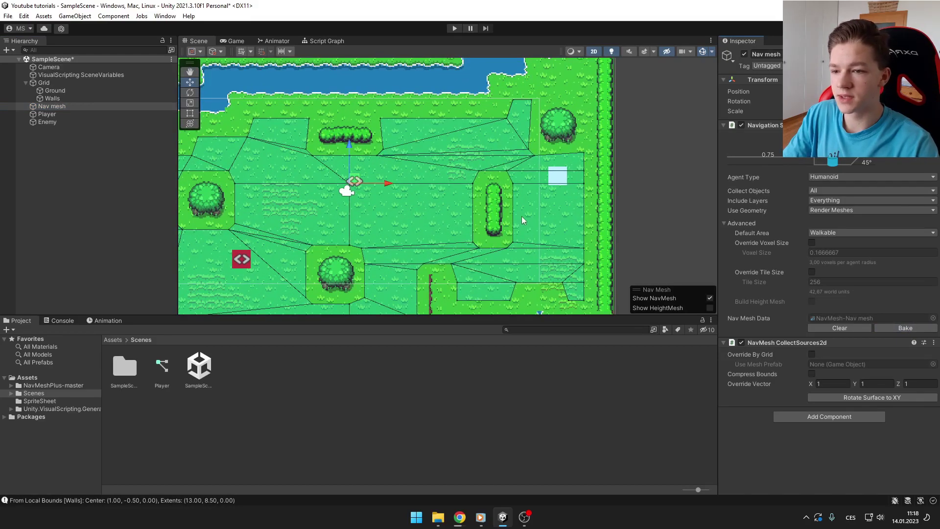
middle_drag(522, 216, 591, 200)
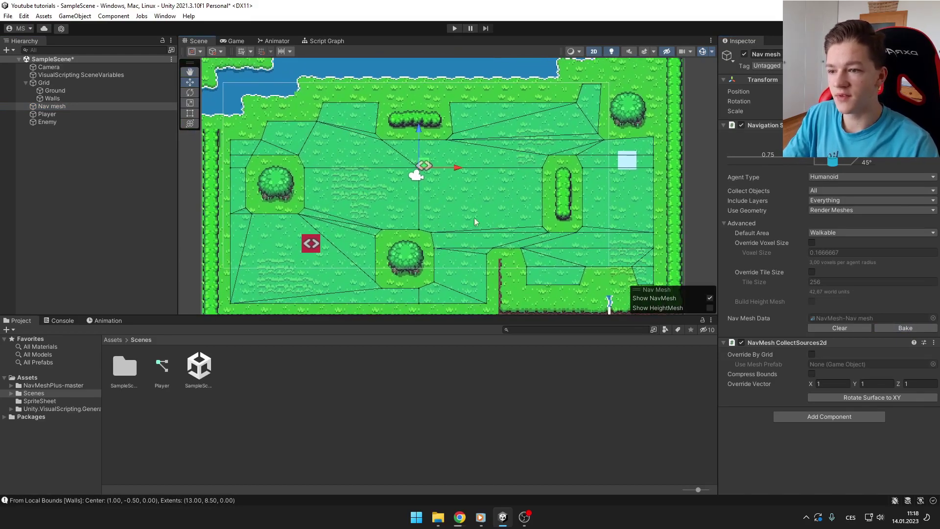
middle_drag(366, 167, 389, 164)
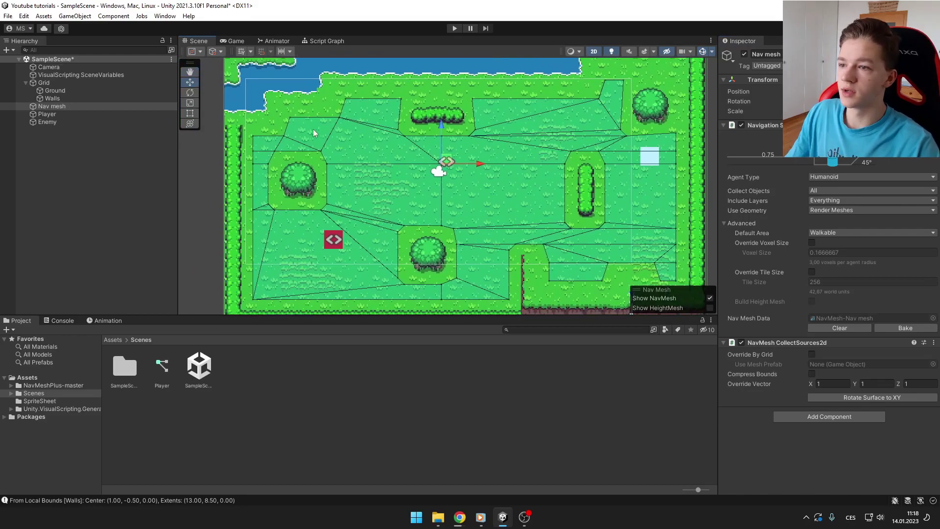
key(ctrl+s)
- Run the game and move the Player object down beside the vertical hedge in the scene to test whether the Enemy follows
click(232, 42)
key(ctrl+p)
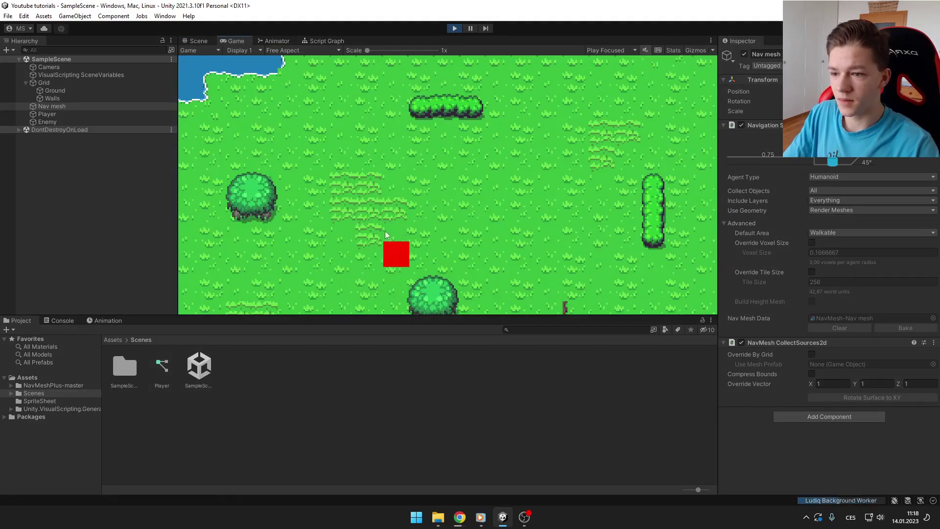
click(197, 41)
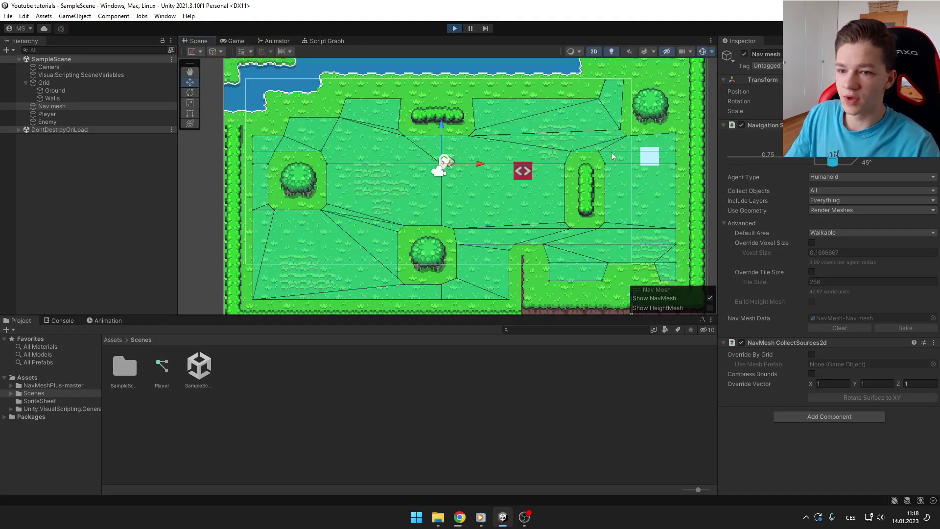
click(67, 114)
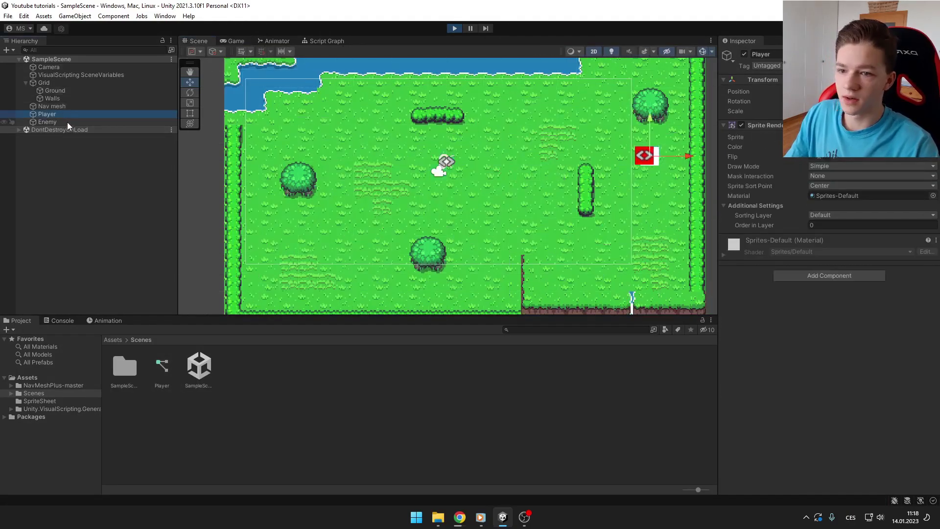
drag(655, 152, 645, 225)
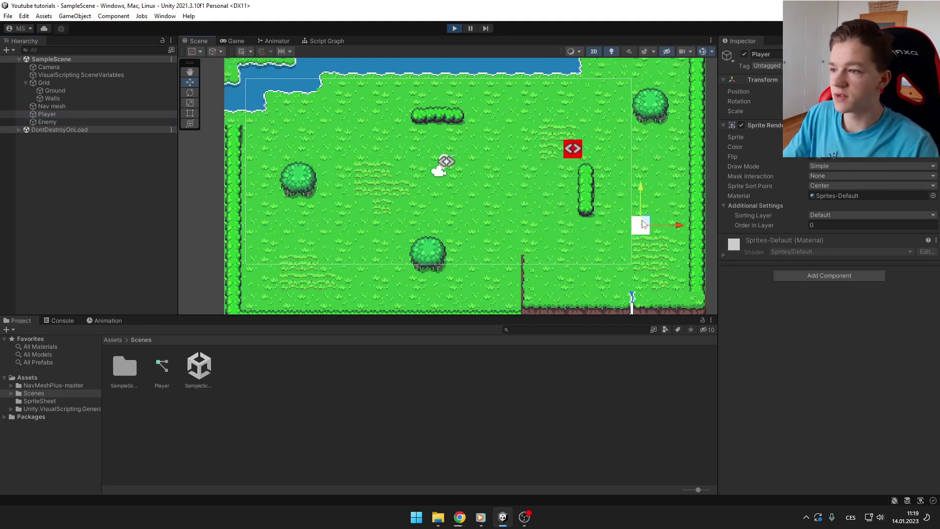
- Check the Navigation Modifier on Walls, and move the Player object around the running scene to test the Enemy's pathfinding around obstacles
click(70, 99)
scroll(756, 349, down, 5)
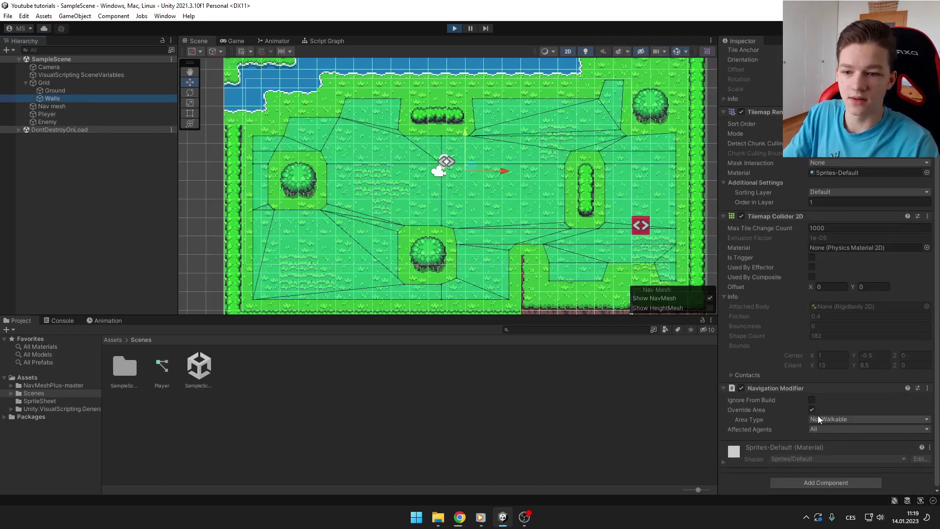
click(73, 114)
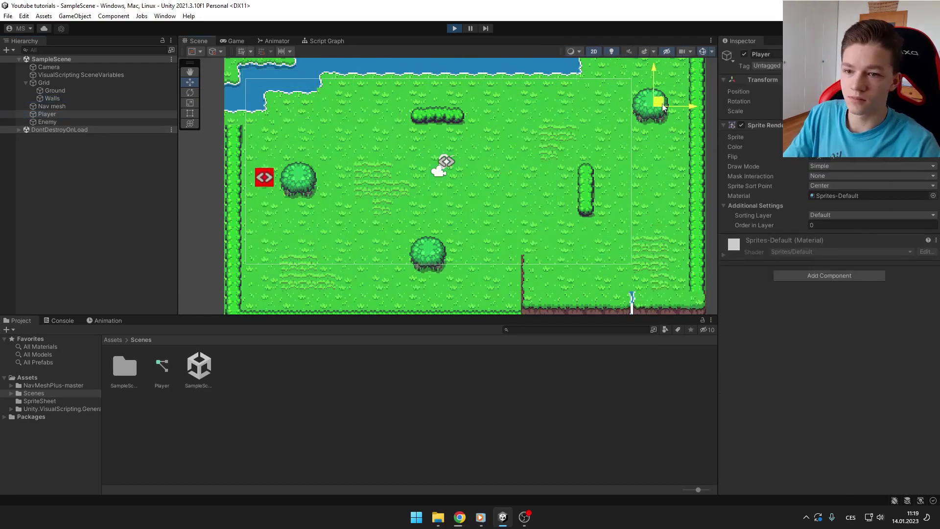
drag(663, 101, 676, 154)
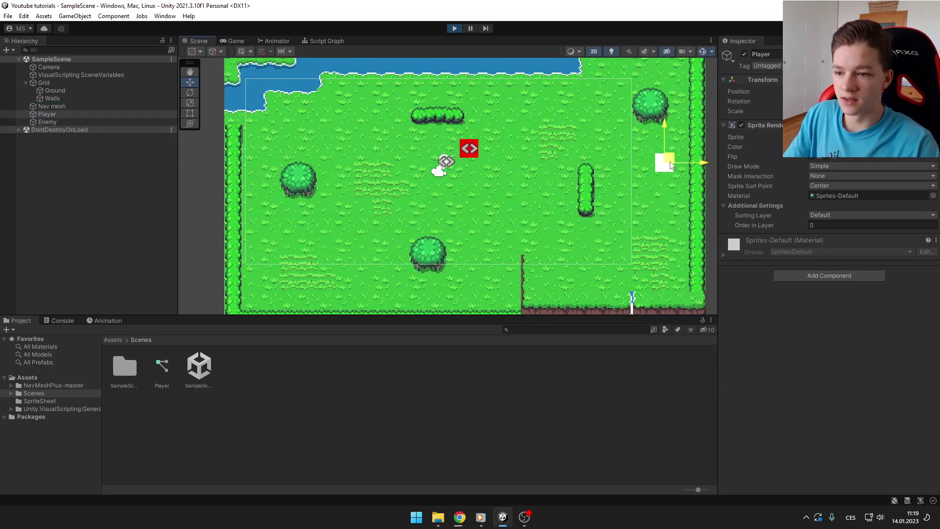
mouse_move(668, 157)
mouse_down()
mouse_move(369, 288)
mouse_move(344, 285)
mouse_move(258, 162)
mouse_move(271, 144)
mouse_move(389, 116)
mouse_move(692, 88)
mouse_move(676, 84)
mouse_move(646, 194)
mouse_up()
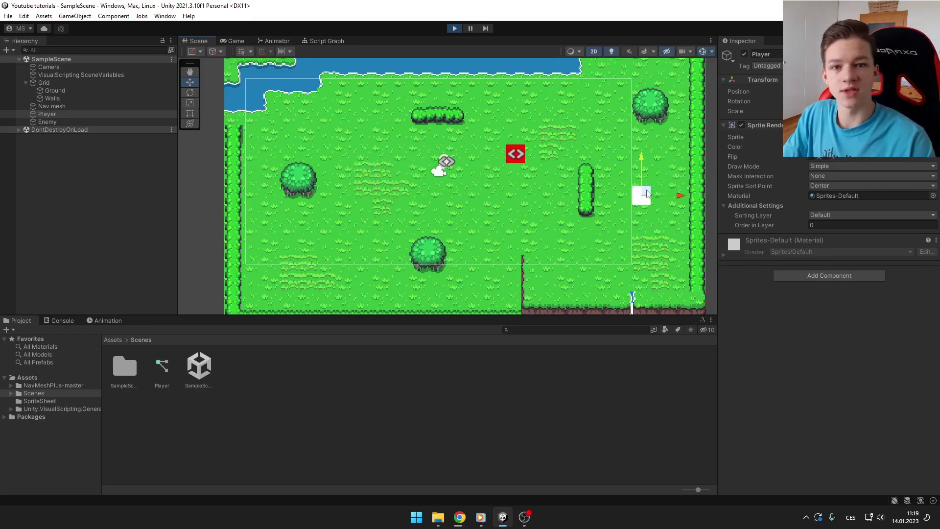